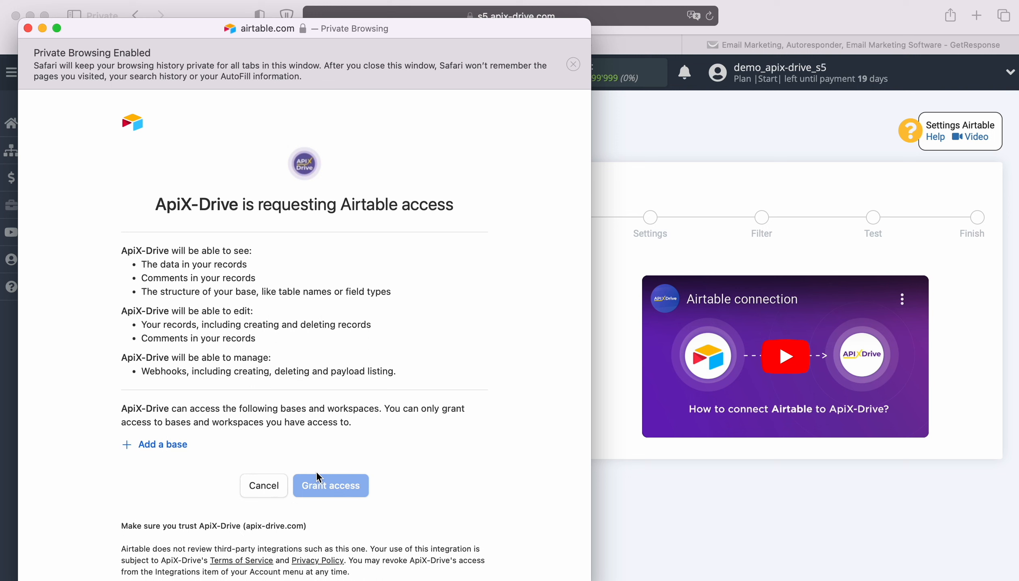
Grant ApiX-Drive access to the New Leads and New Orders bases in Airtable
click(142, 446)
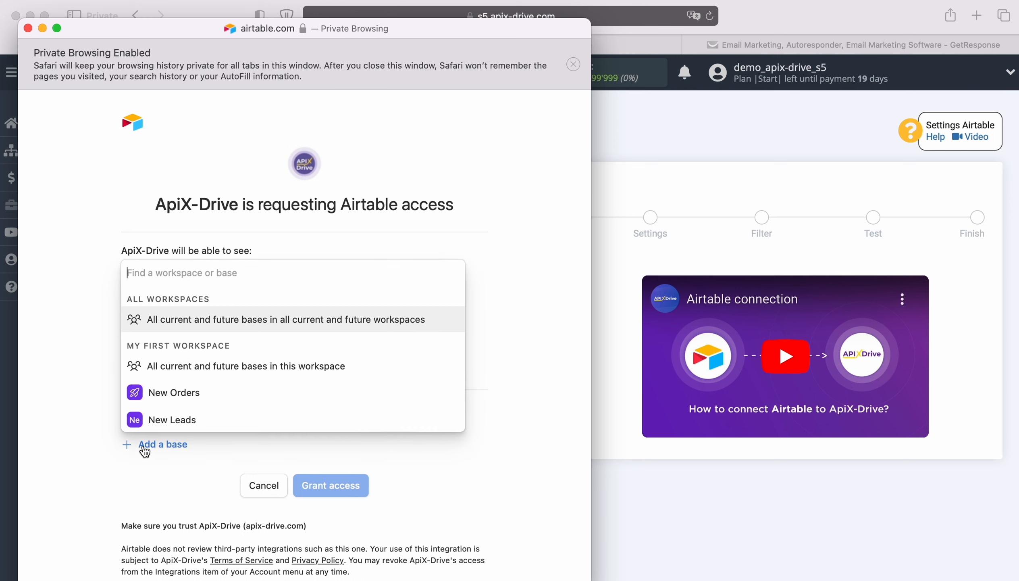
click(169, 421)
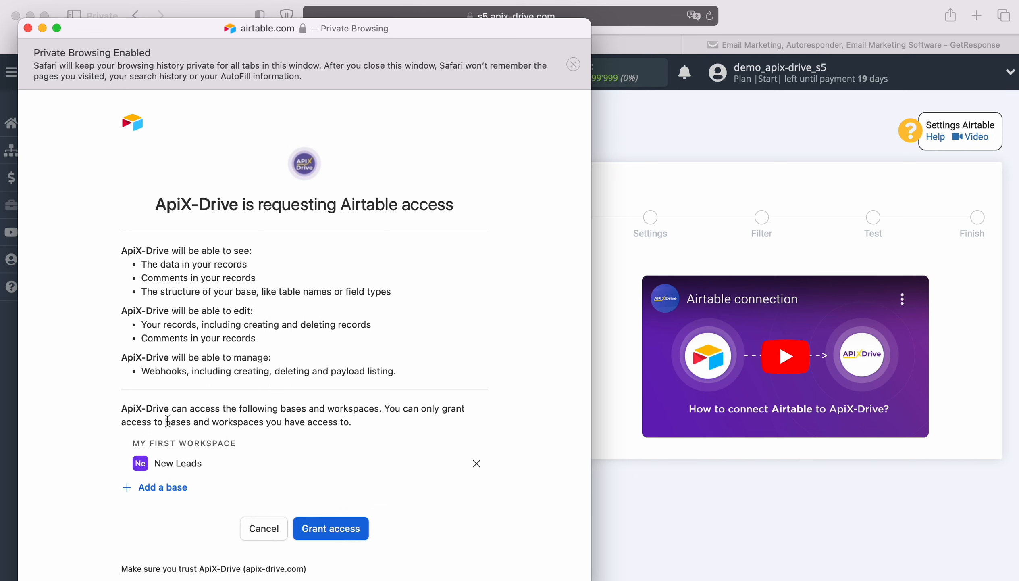
scroll(168, 421, down, 2)
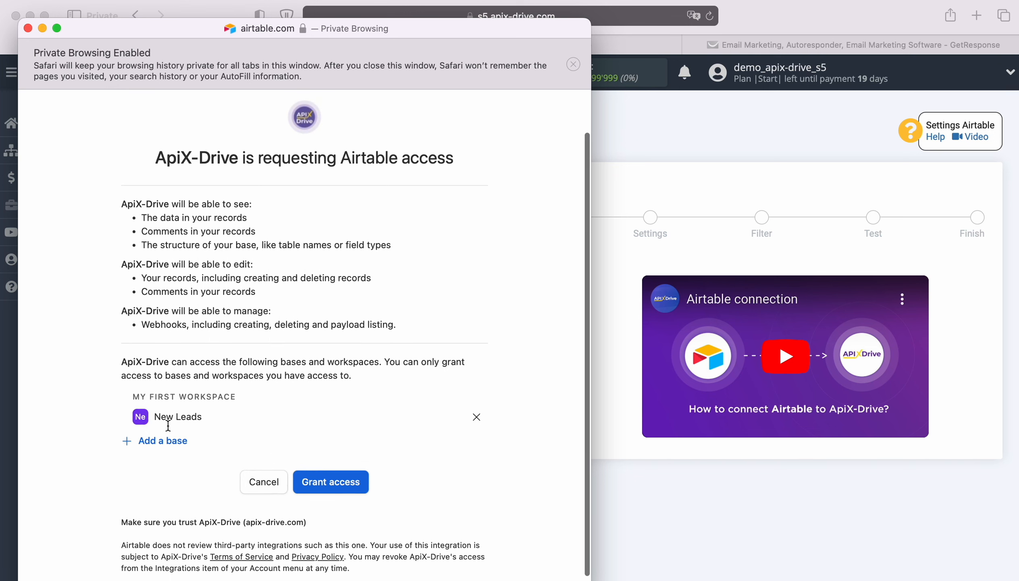
click(171, 448)
click(172, 421)
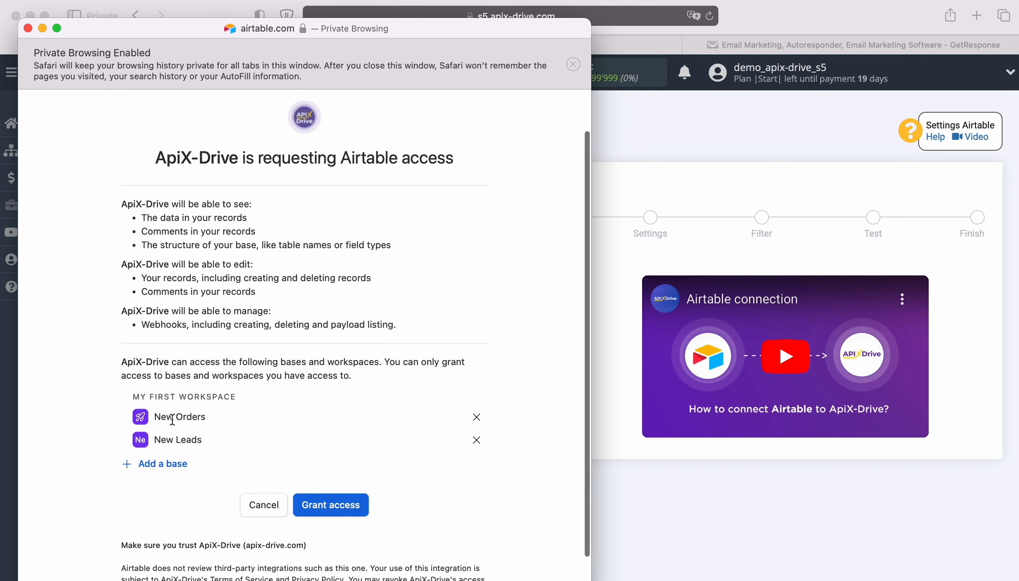
click(331, 505)
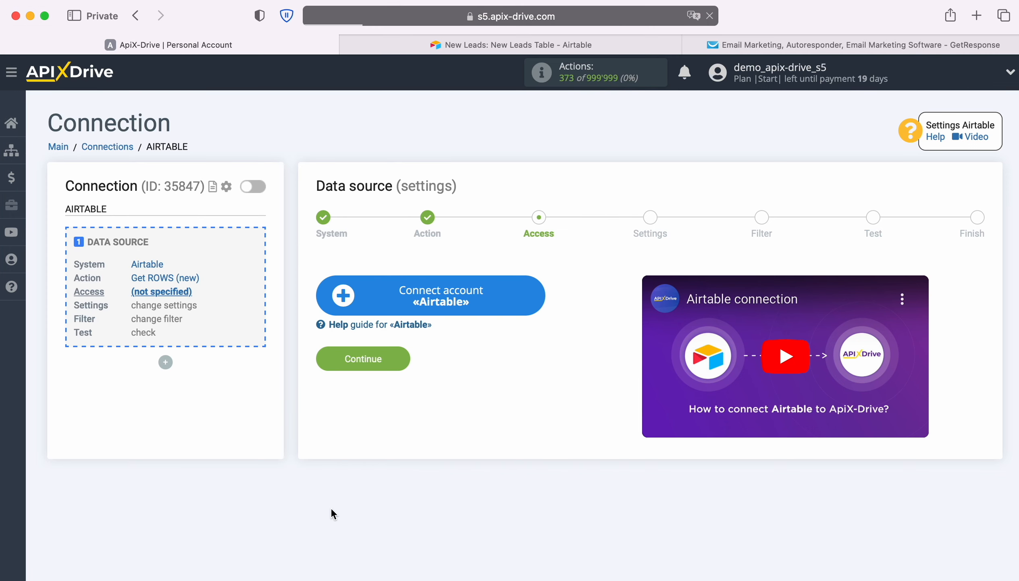
Select the connected Airtable account as the data source login and continue to its settings
click(497, 296)
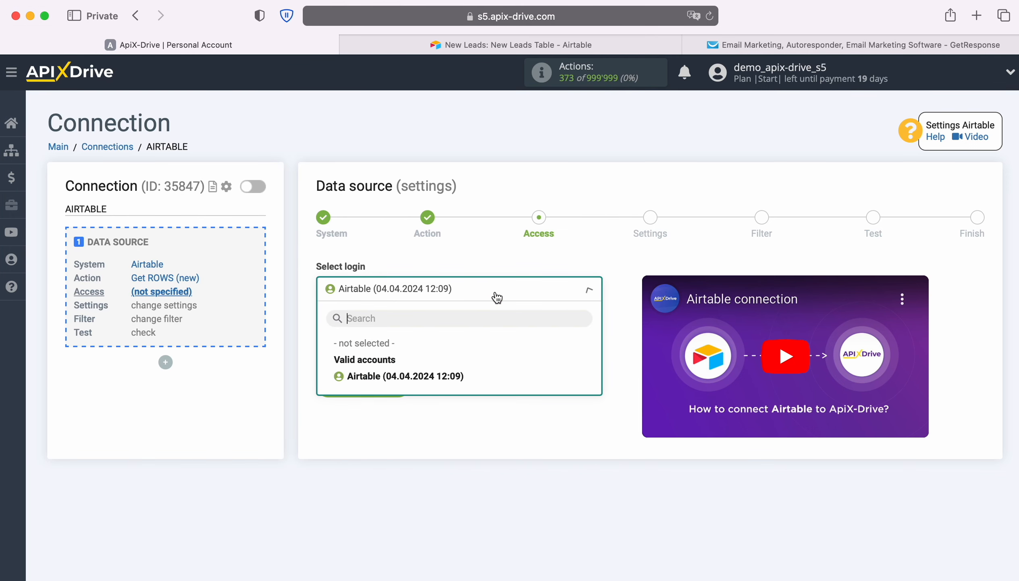
click(460, 376)
click(407, 384)
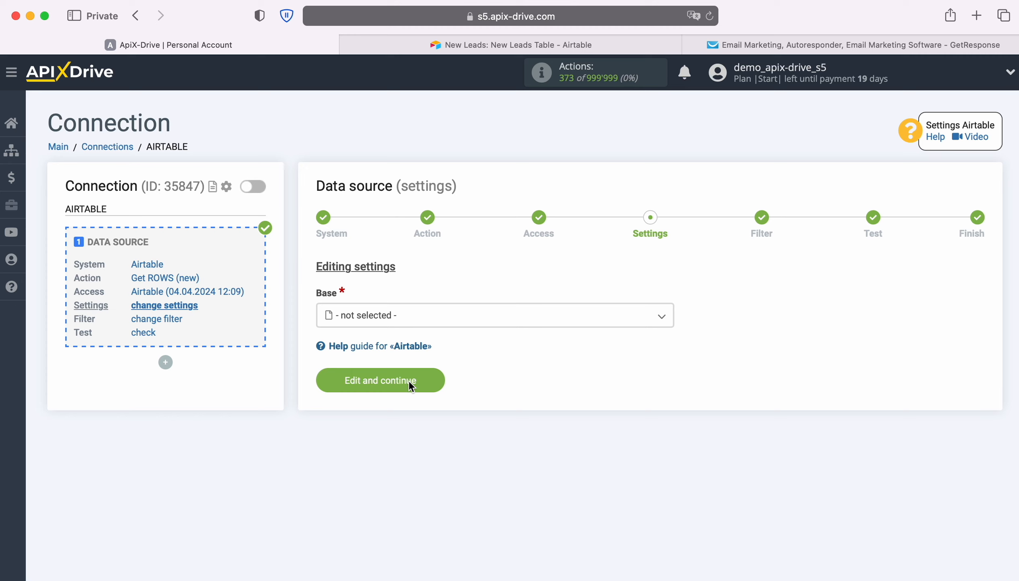
Set the data source base to New Leads and the table to New Leads Table, and open the Created time column choices
click(417, 316)
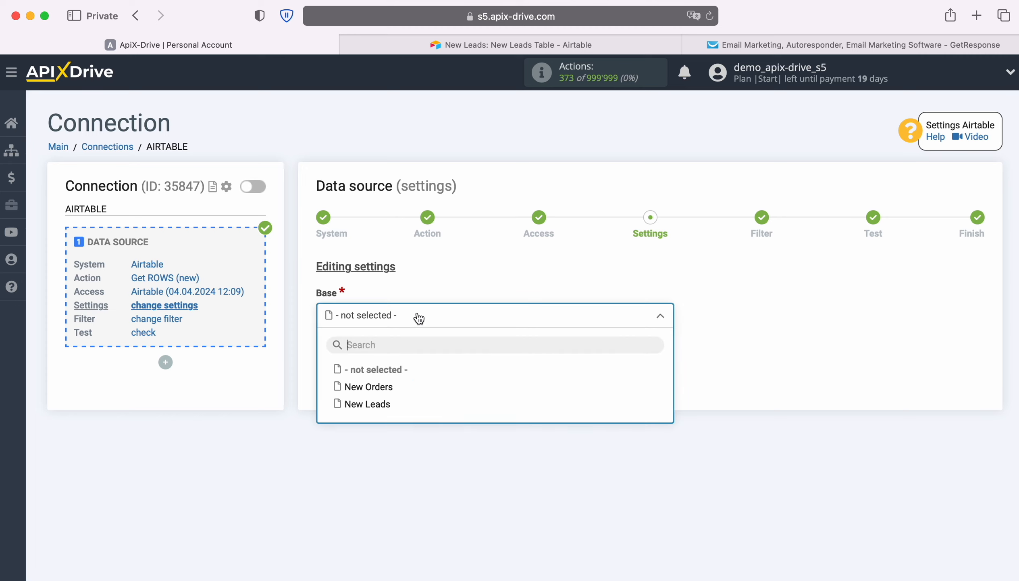
click(386, 404)
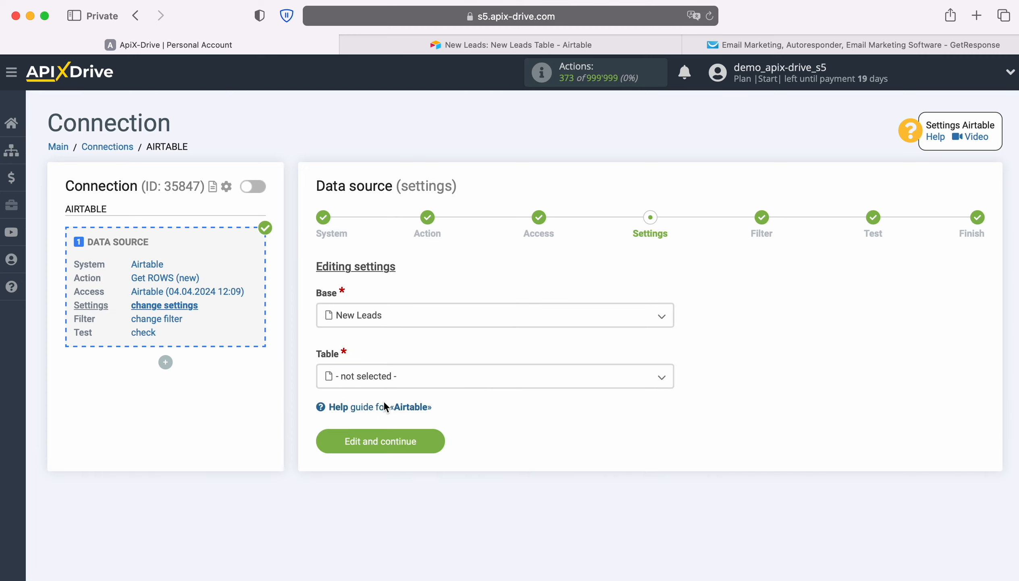
click(387, 378)
click(394, 448)
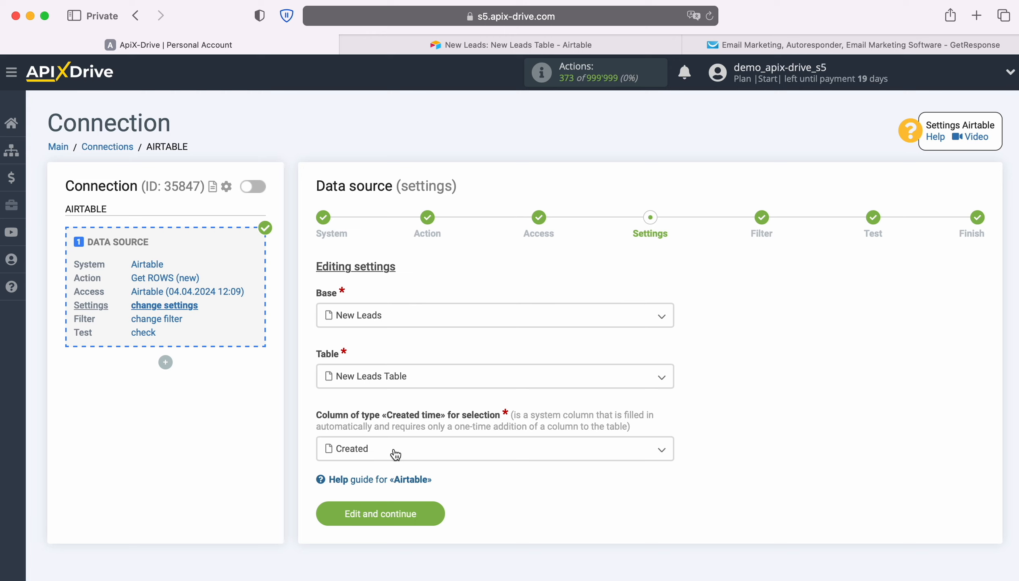
click(395, 454)
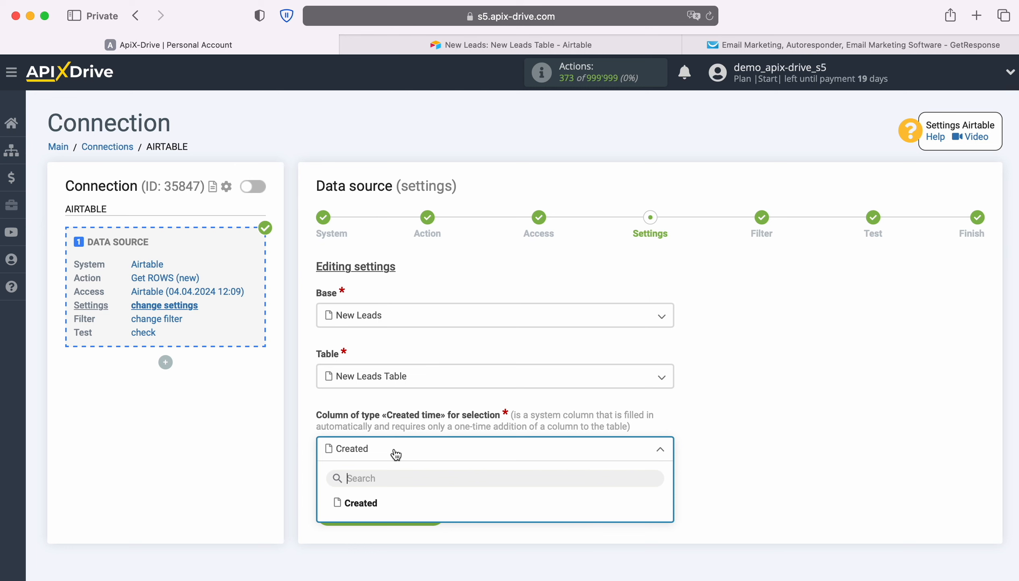
In Airtable's New Leads Table, look up the Created time type among the new field types, and return to ApiX-Drive
click(440, 44)
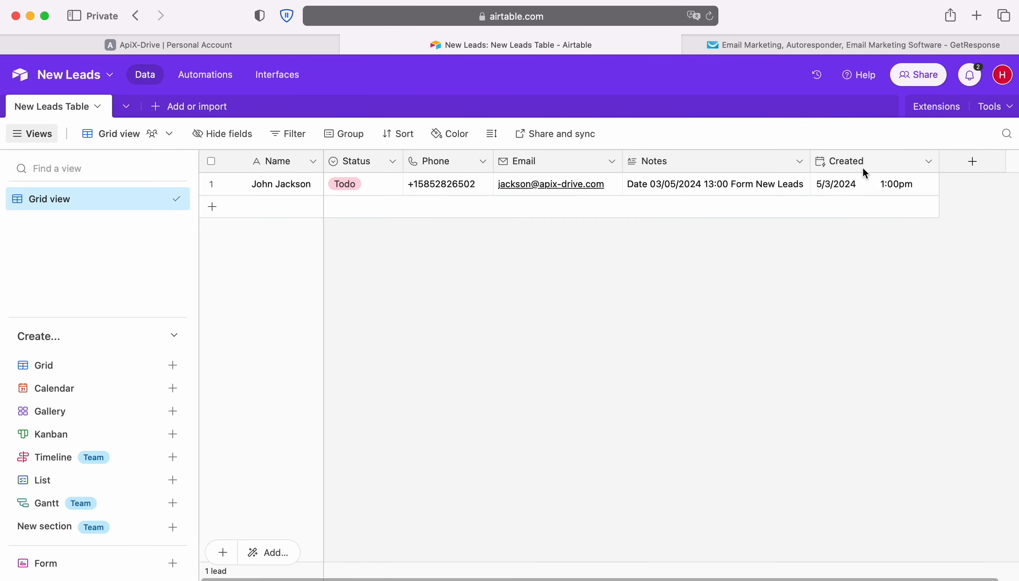
click(970, 161)
scroll(896, 336, down, 3)
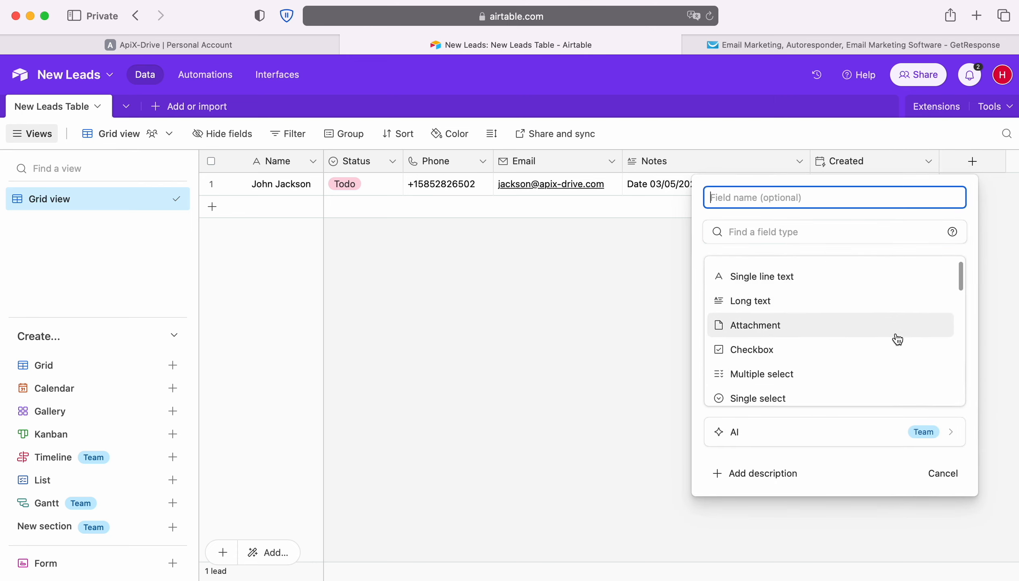
scroll(897, 339, down, 5)
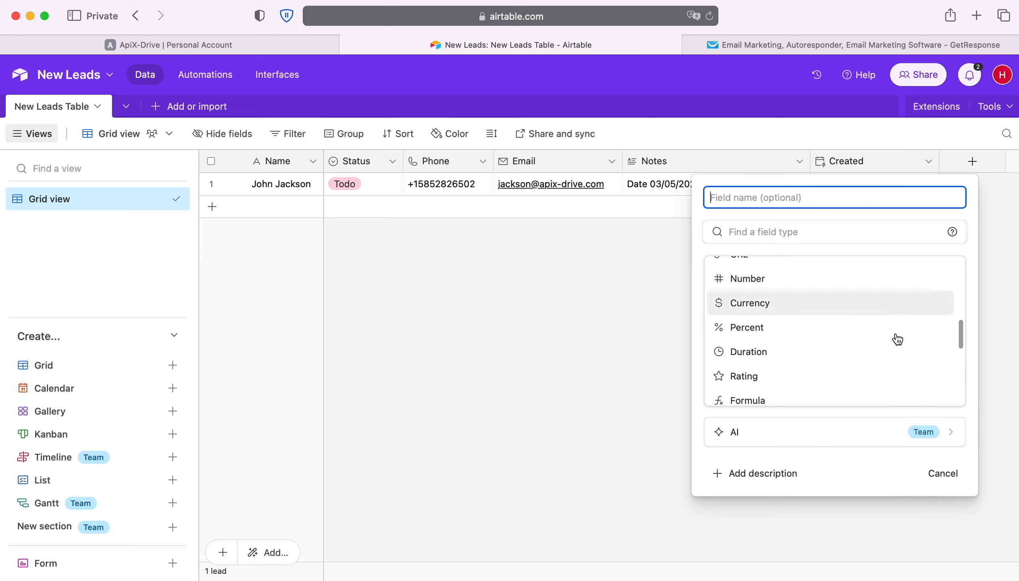
scroll(897, 338, down, 3)
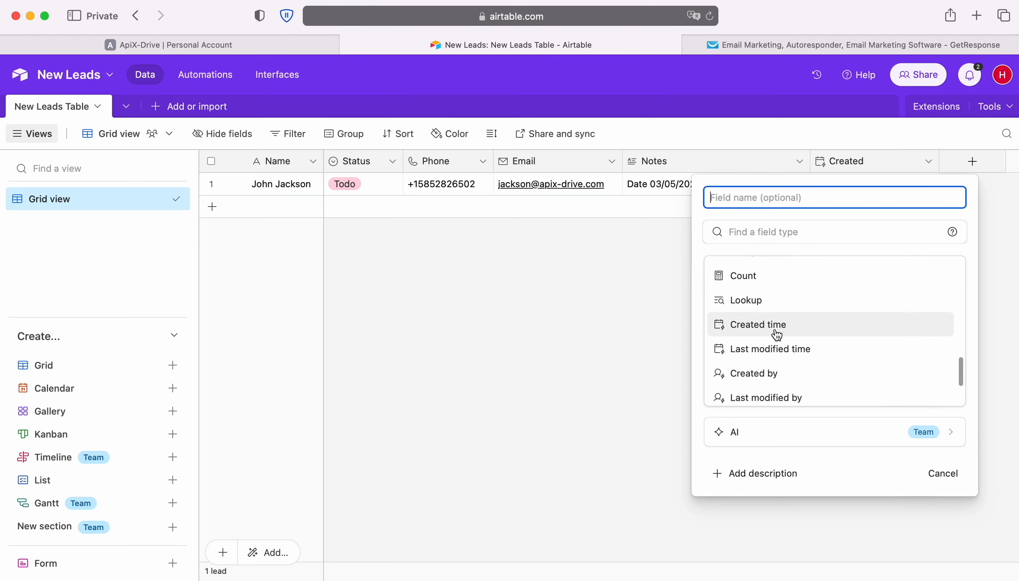
click(565, 334)
click(143, 44)
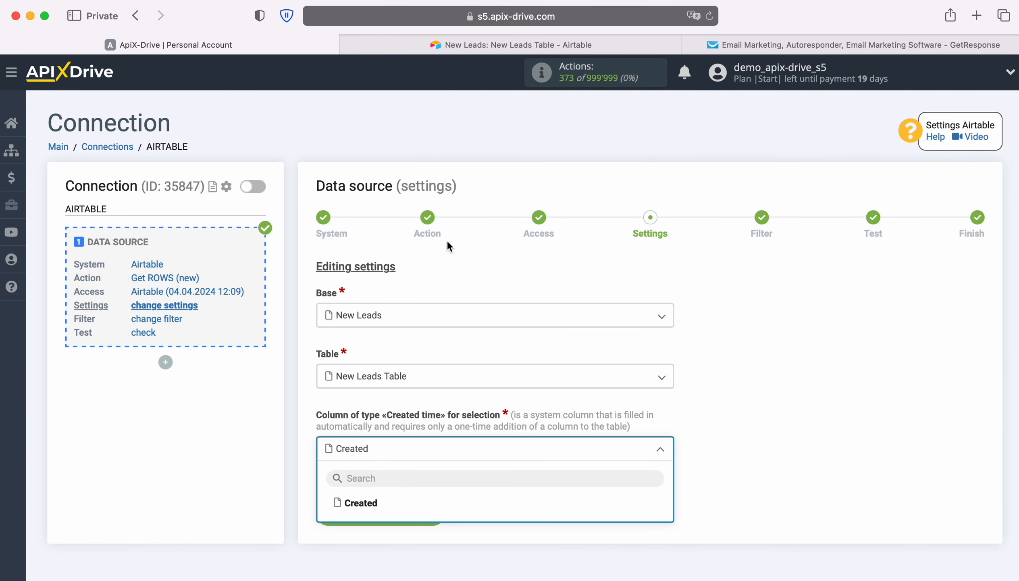
Choose Created as the Created time column and complete the Airtable data source setup without adding a filter
click(361, 502)
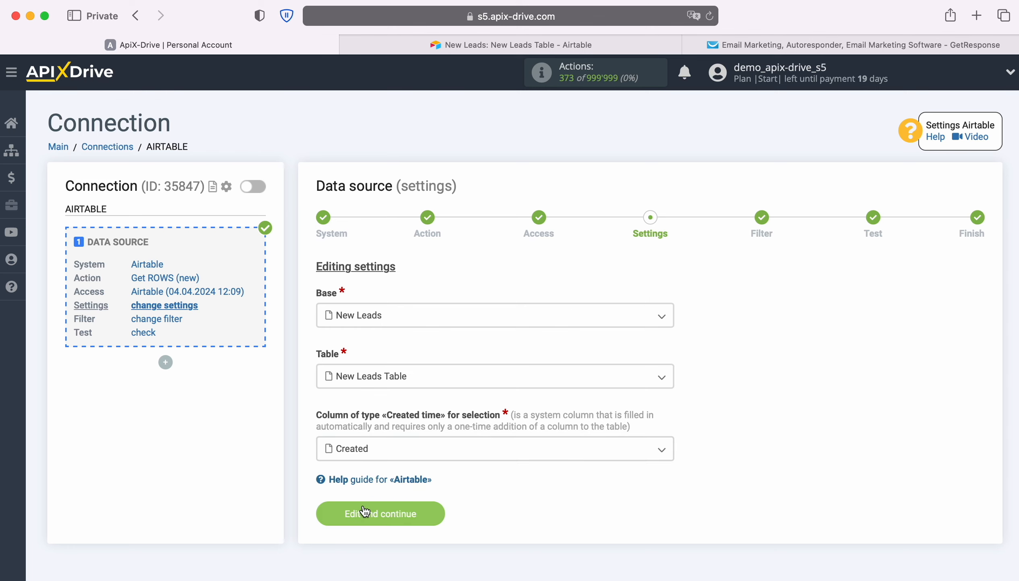
click(438, 513)
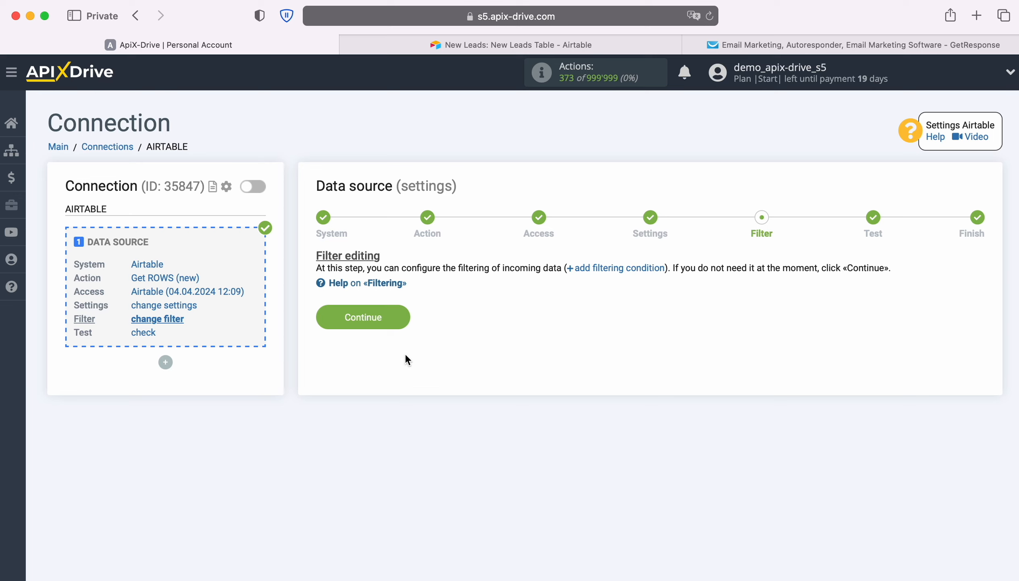
click(402, 317)
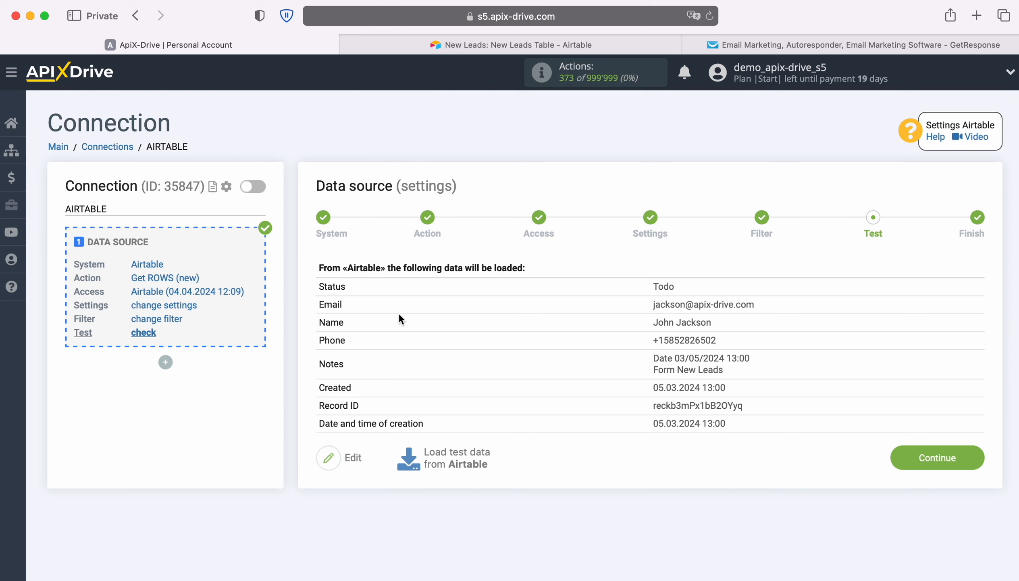
click(976, 453)
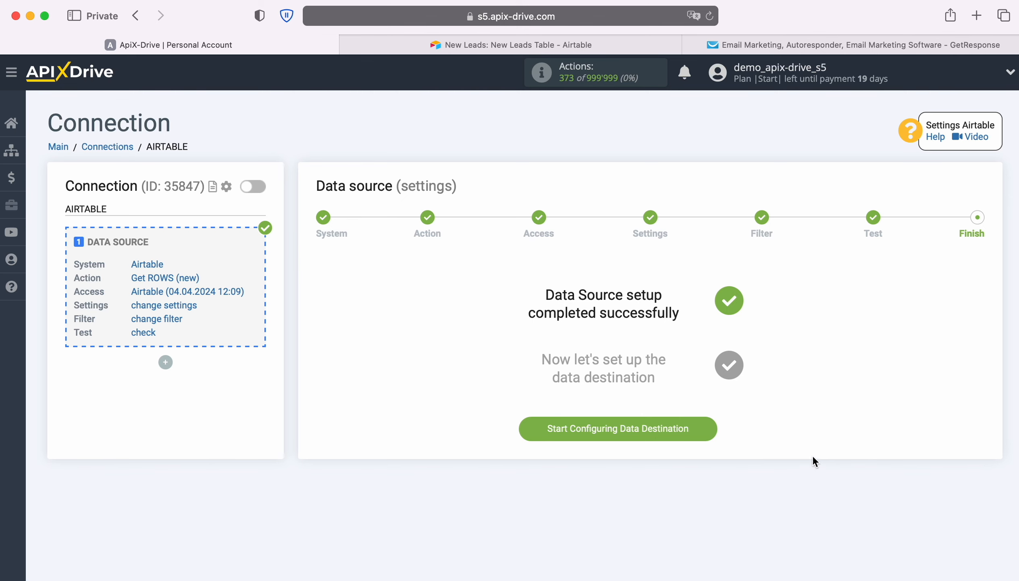
Start configuring the data destination and select GetResponse as its system
click(712, 432)
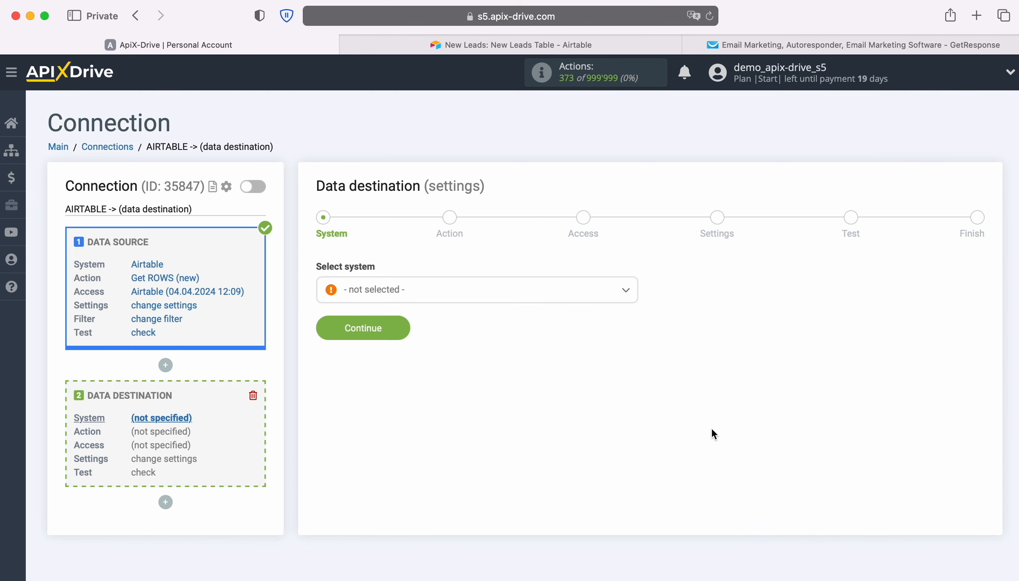
click(559, 298)
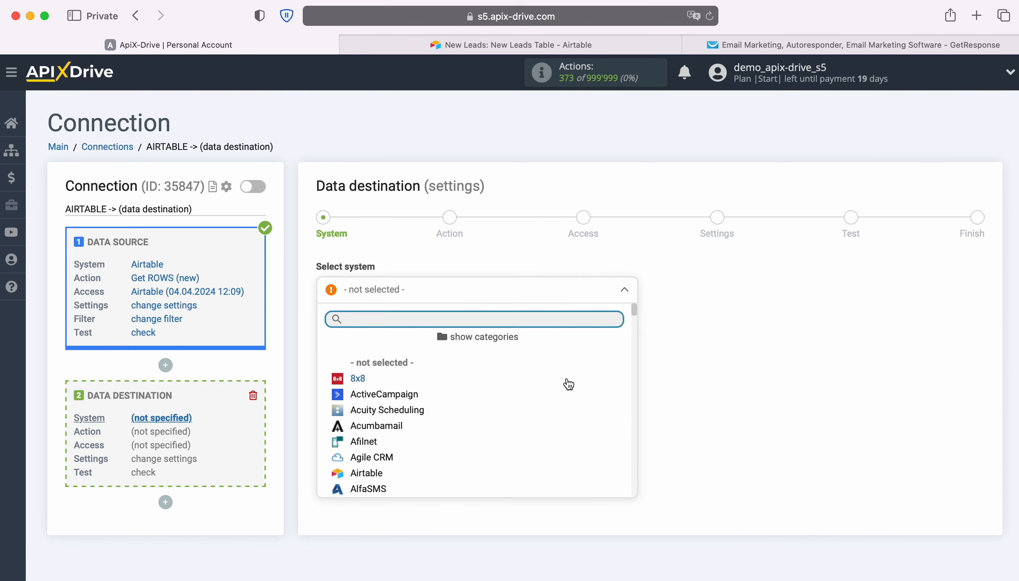
scroll(569, 384, down, 10)
scroll(570, 389, down, 15)
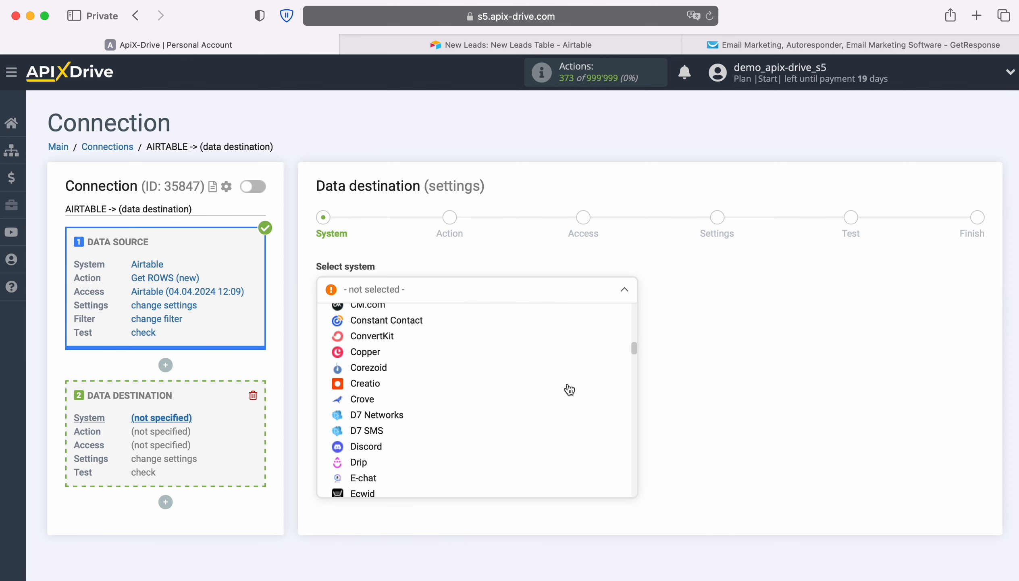
click(391, 389)
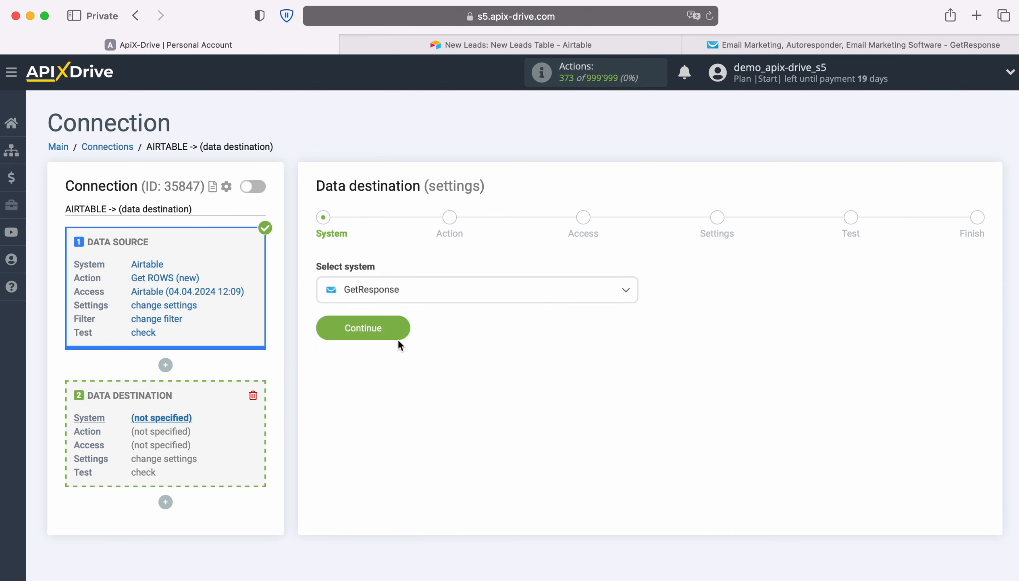
click(404, 324)
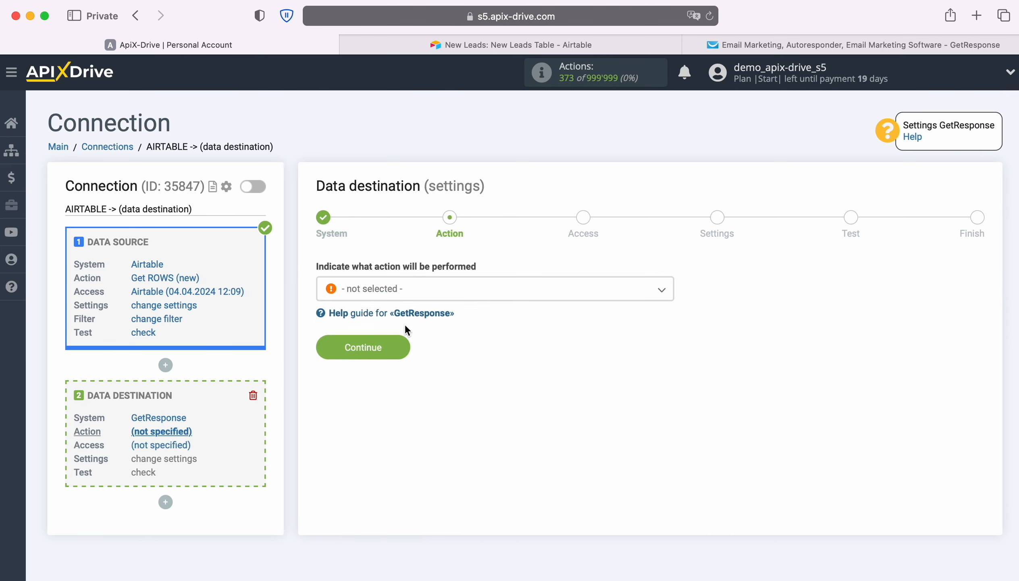
Set the GetResponse destination action to Add CONTACT and continue to account access
click(458, 296)
click(397, 391)
click(406, 353)
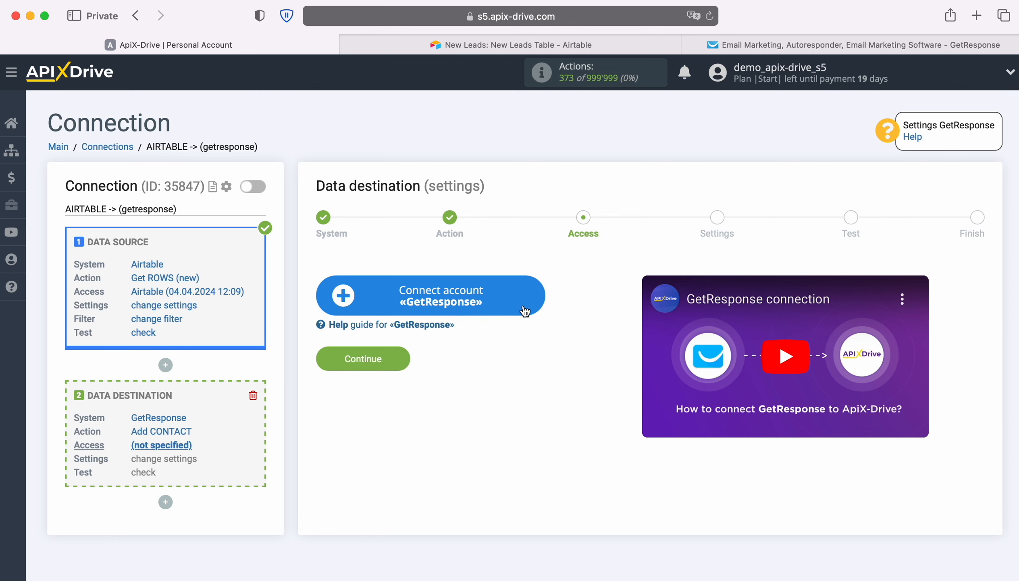
click(534, 297)
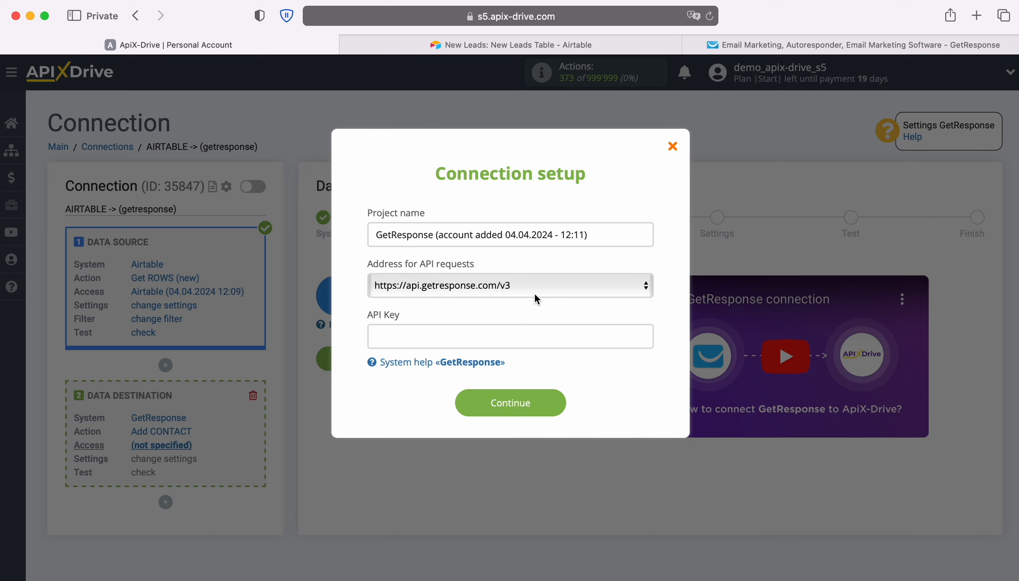
click(535, 293)
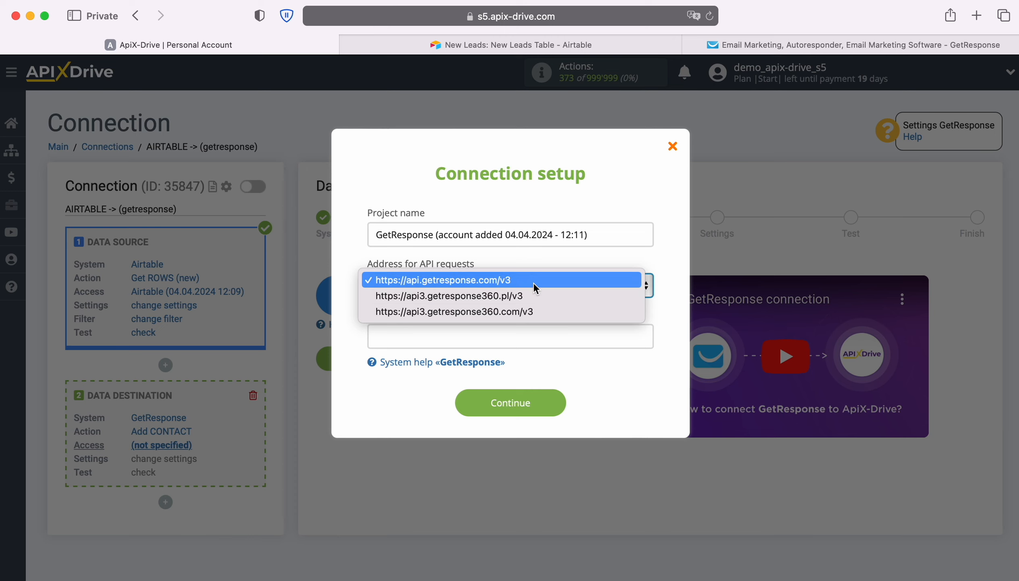
click(533, 282)
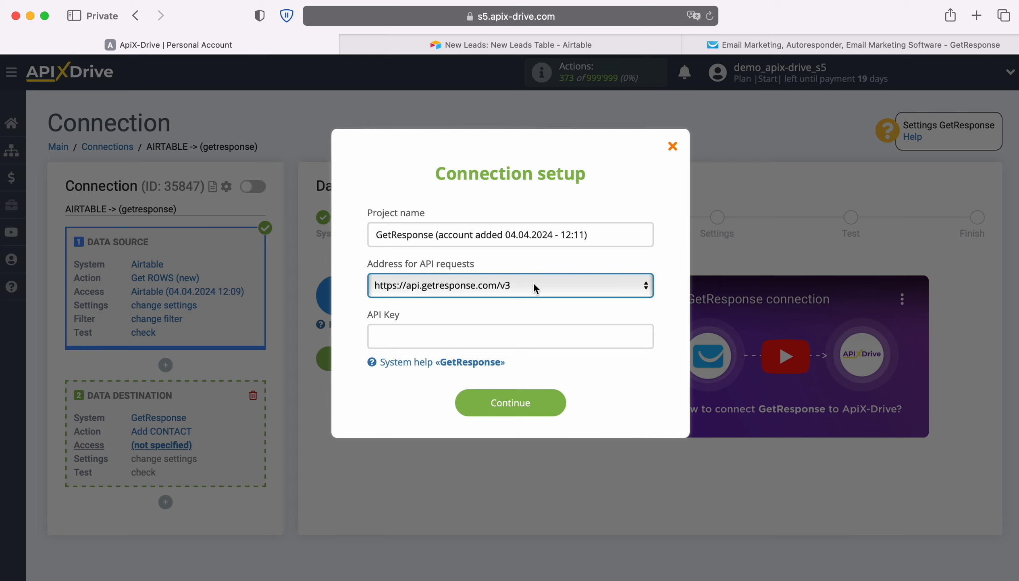
click(437, 337)
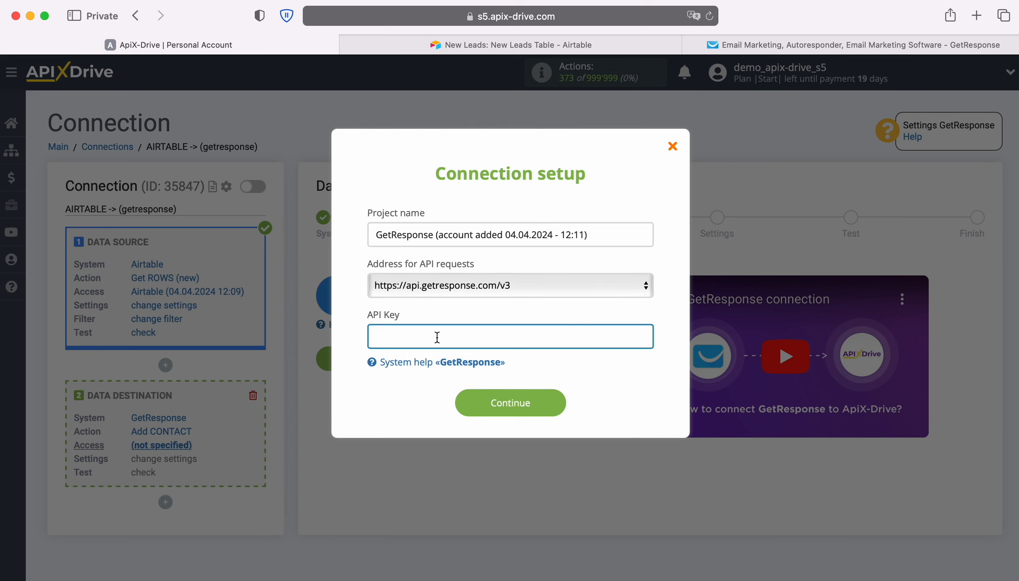
Switch to GetResponse and open the API page within Integrations and API
click(713, 48)
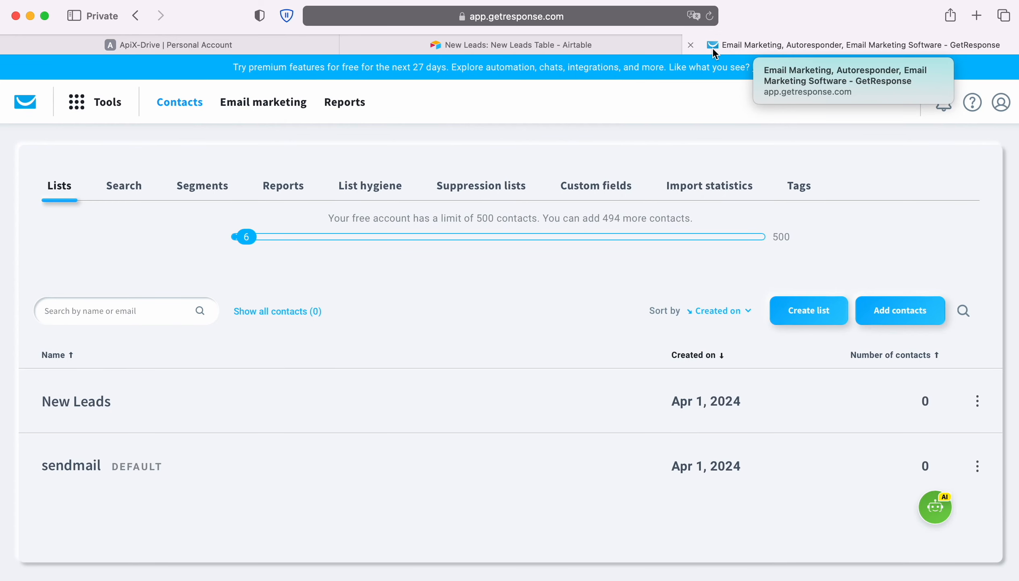
click(76, 104)
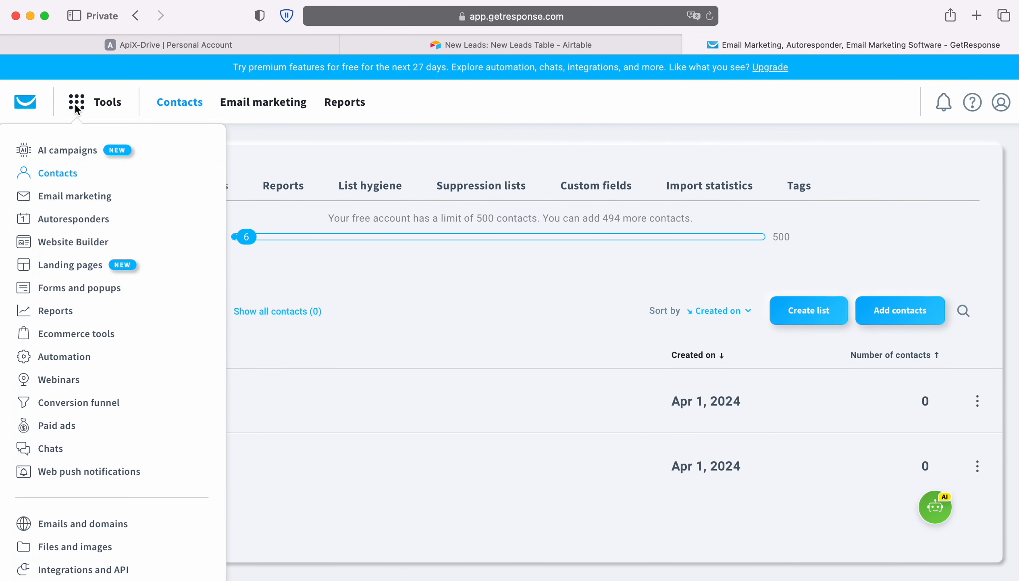
scroll(181, 485, down, 2)
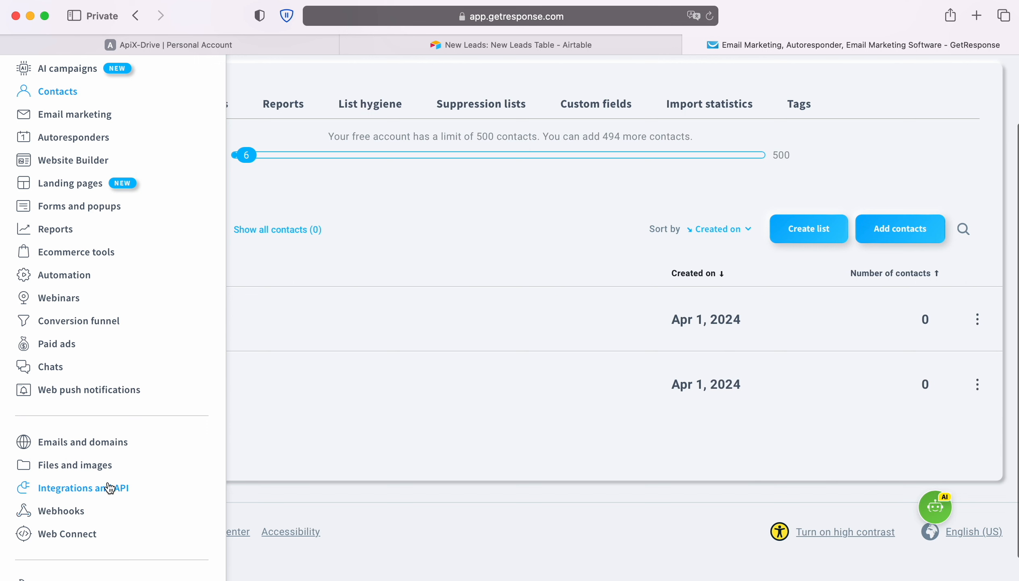
click(78, 487)
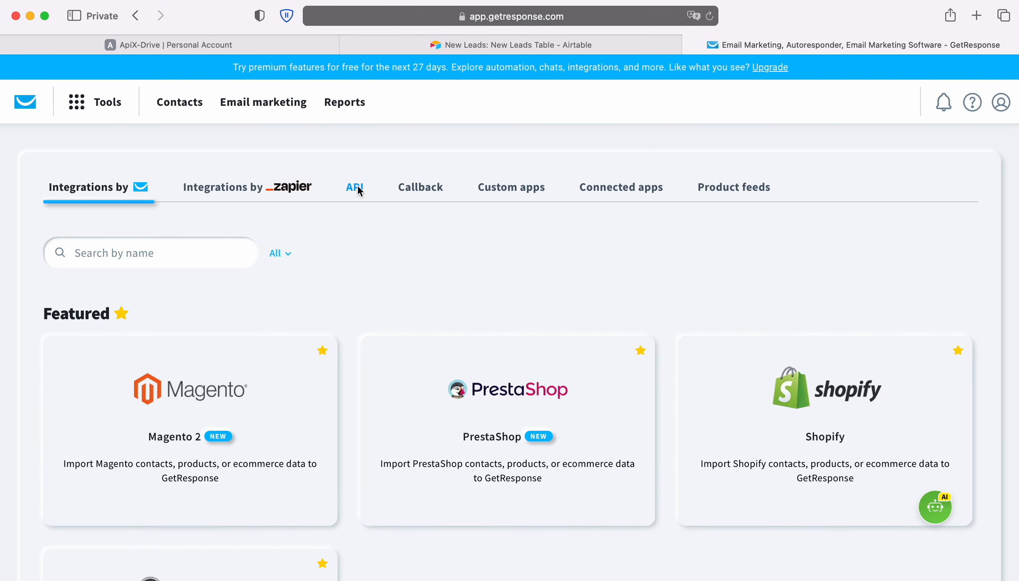
click(358, 189)
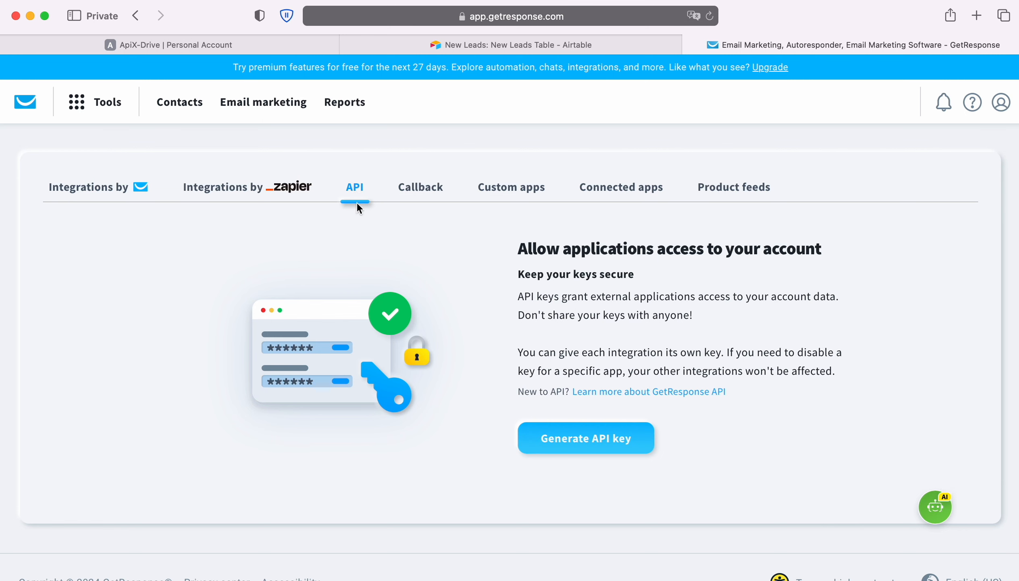
Generate a GetResponse API key named ApiX-Drive and copy it
click(599, 443)
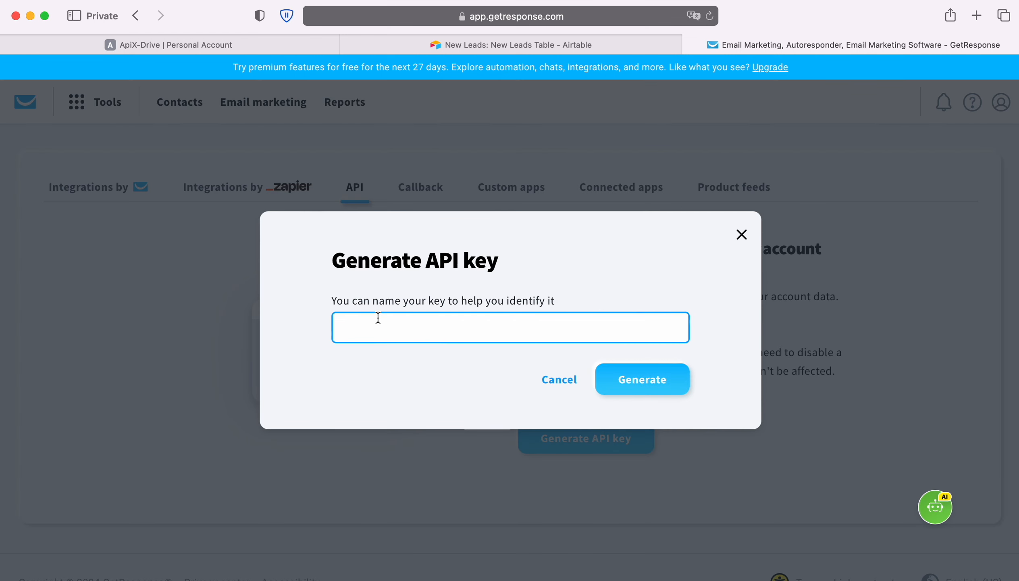
text(ApiX-Drive)
click(603, 391)
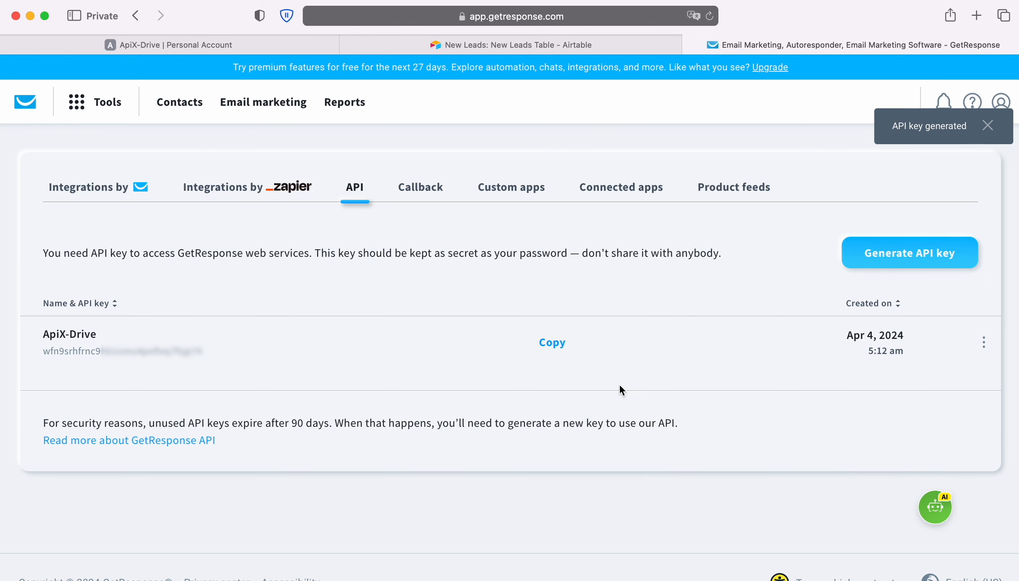
click(559, 347)
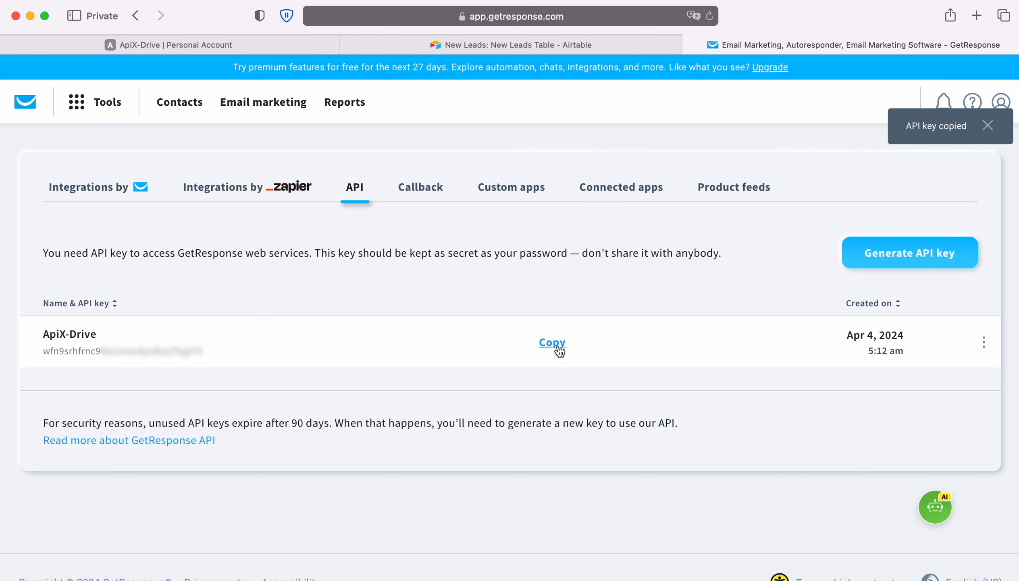
Switch back to ApiX-Drive, paste the copied key as the GetResponse API Key and save the account connection
click(113, 41)
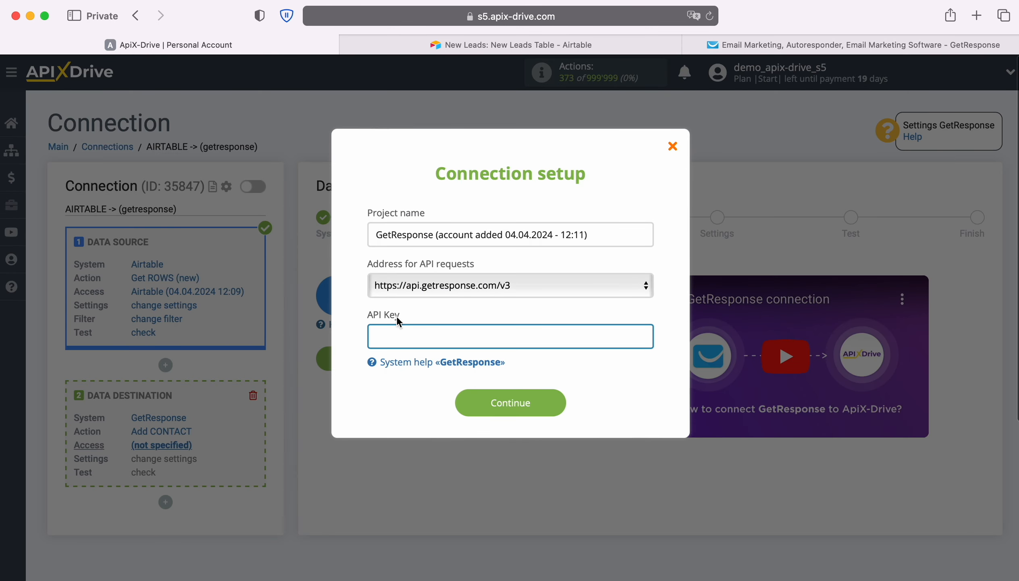
right_click(391, 339)
click(408, 379)
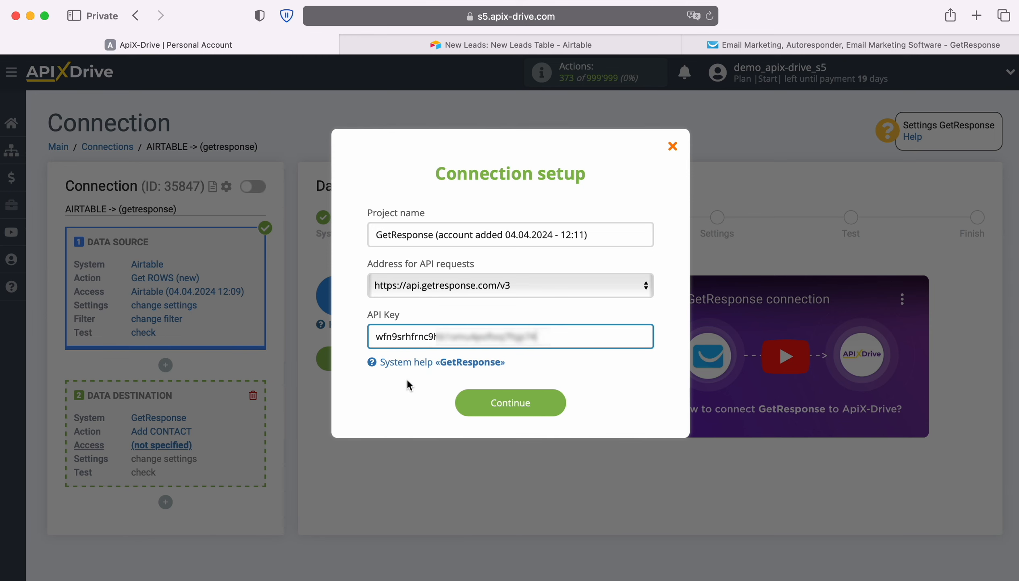
click(552, 405)
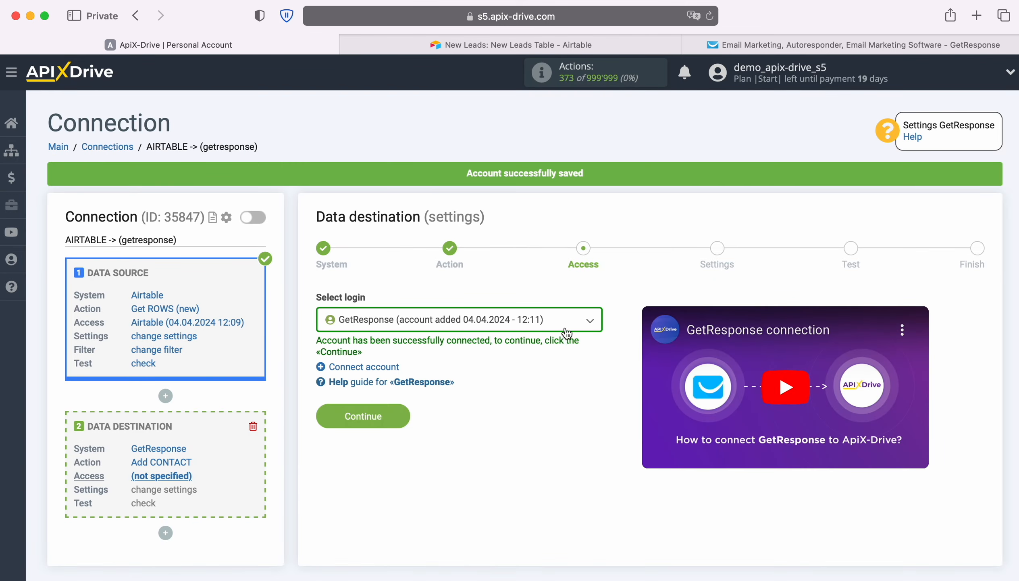
Select the newly added GetResponse account as the destination login and continue to the destination settings
click(566, 325)
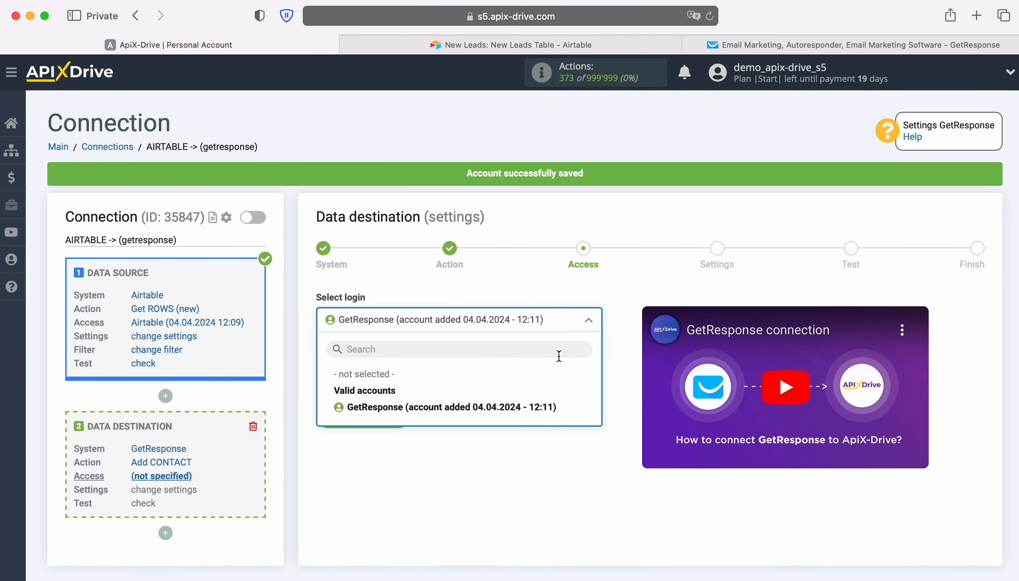
click(553, 406)
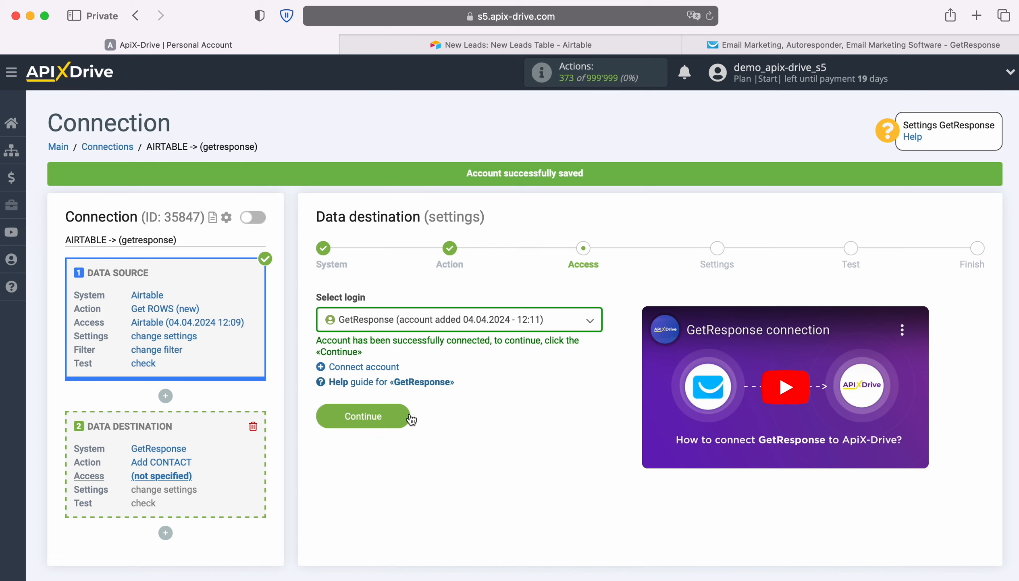
click(410, 418)
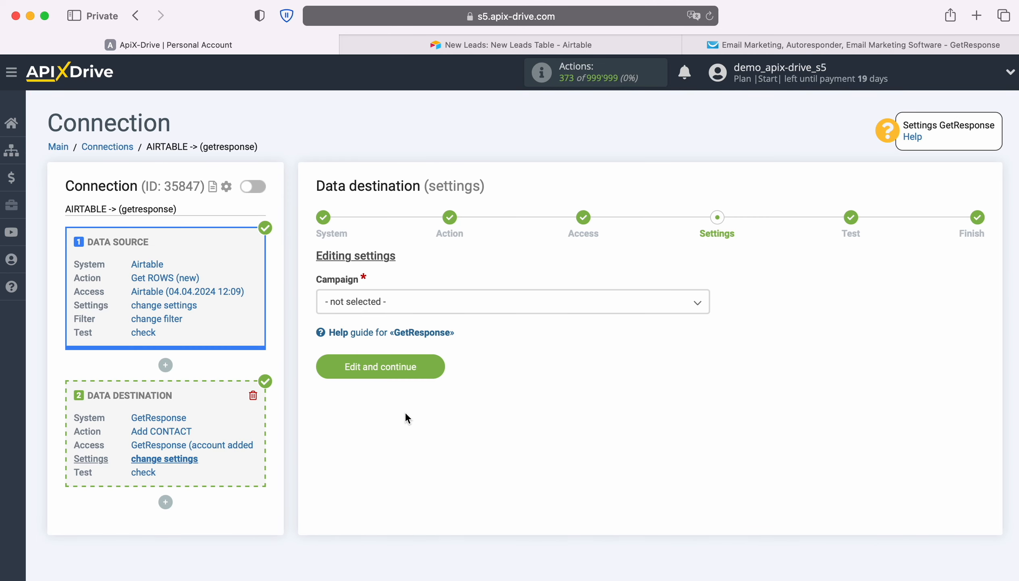
Set the destination campaign to New Leads and map the Name field to the Airtable Name variable
click(426, 302)
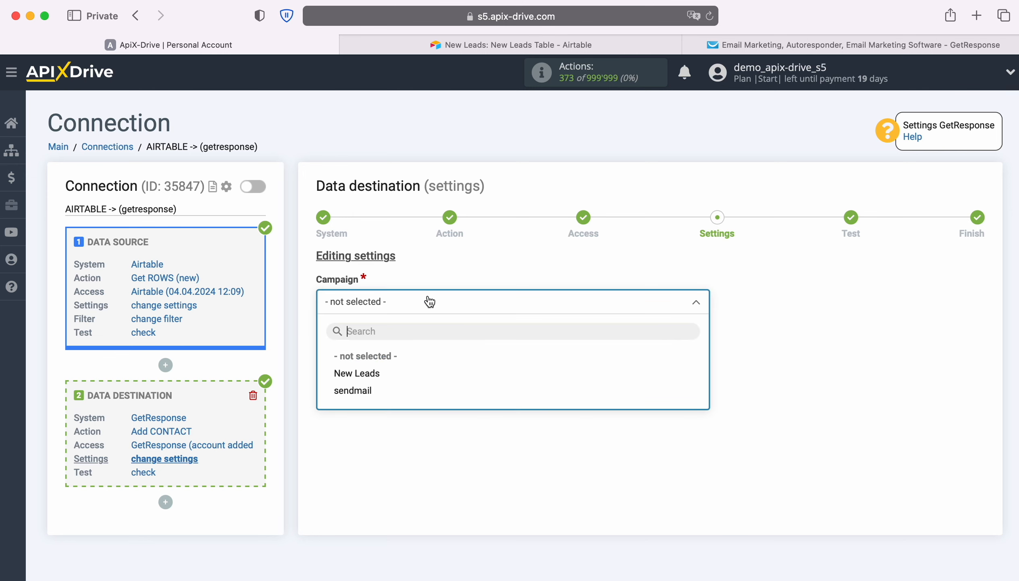
click(376, 374)
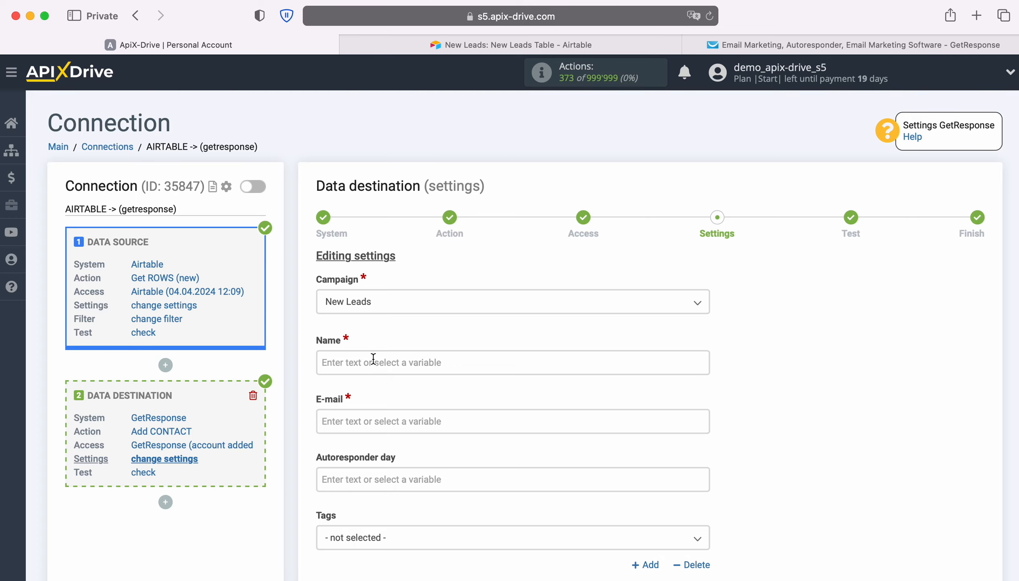
click(373, 358)
scroll(618, 342, down, 5)
scroll(653, 341, down, 2)
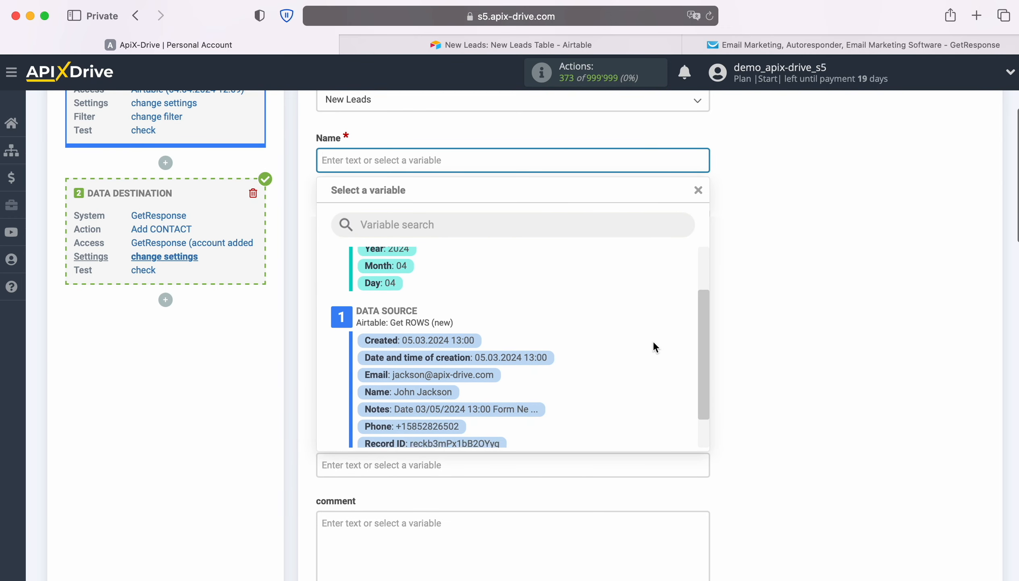
click(430, 400)
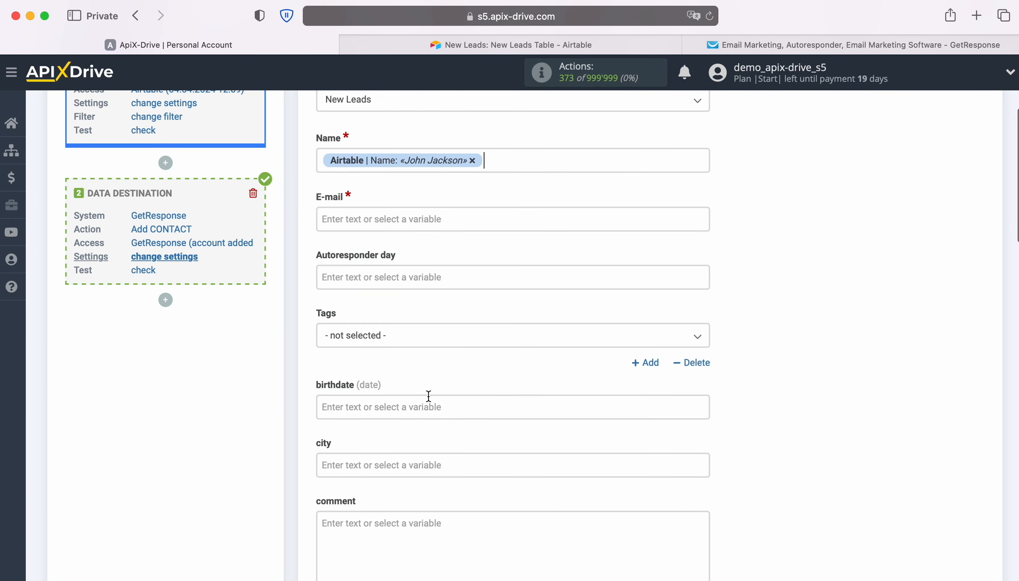
Map the E-mail field to the Airtable Email variable and the comment field to the Airtable Notes variable
click(428, 222)
scroll(623, 354, down, 2)
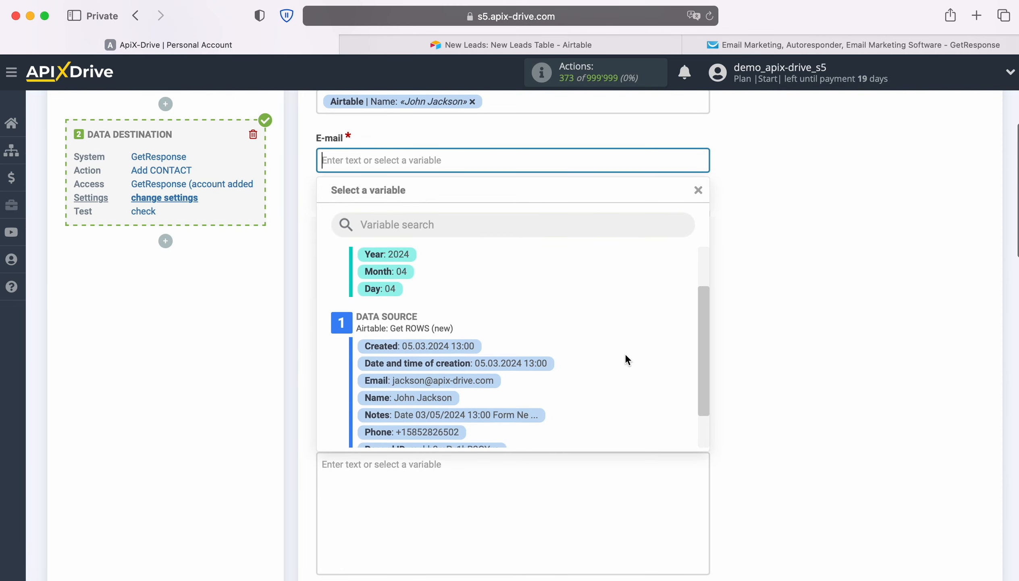
click(462, 383)
scroll(470, 385, down, 5)
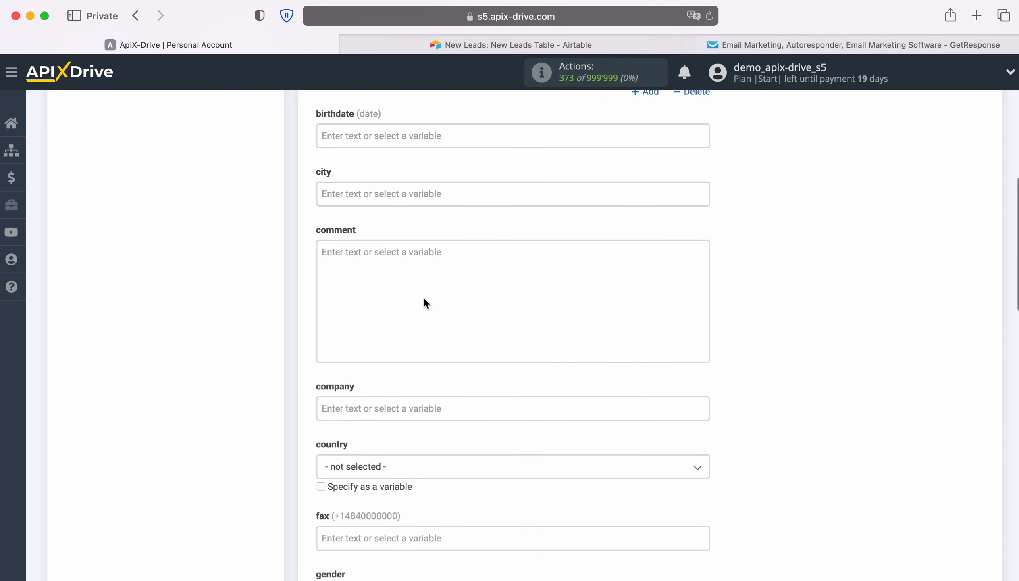
click(409, 258)
scroll(604, 431, down, 2)
scroll(607, 431, down, 1)
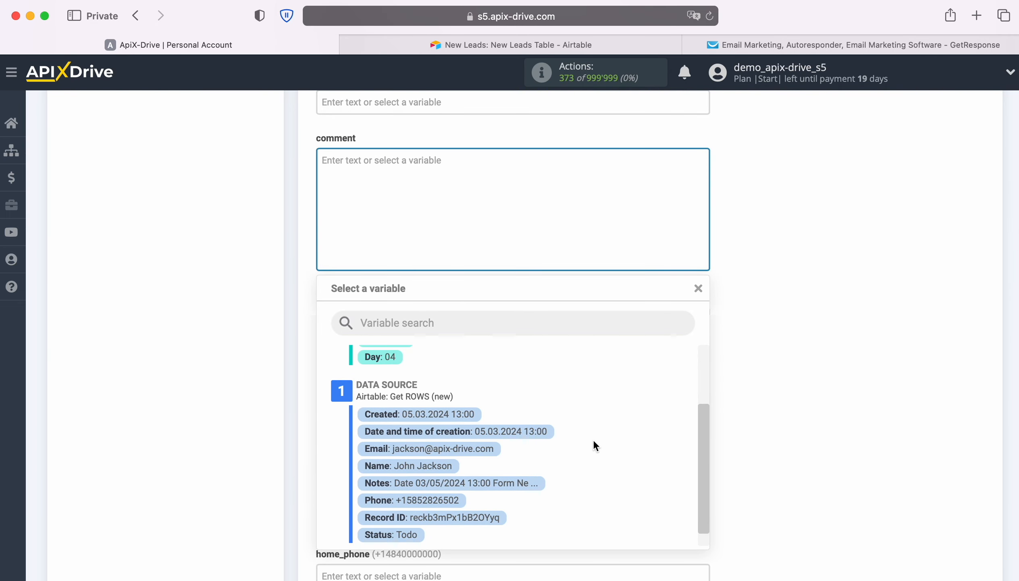
click(508, 483)
Map the fax and home_phone fields to the Airtable Phone variable
scroll(508, 481, down, 4)
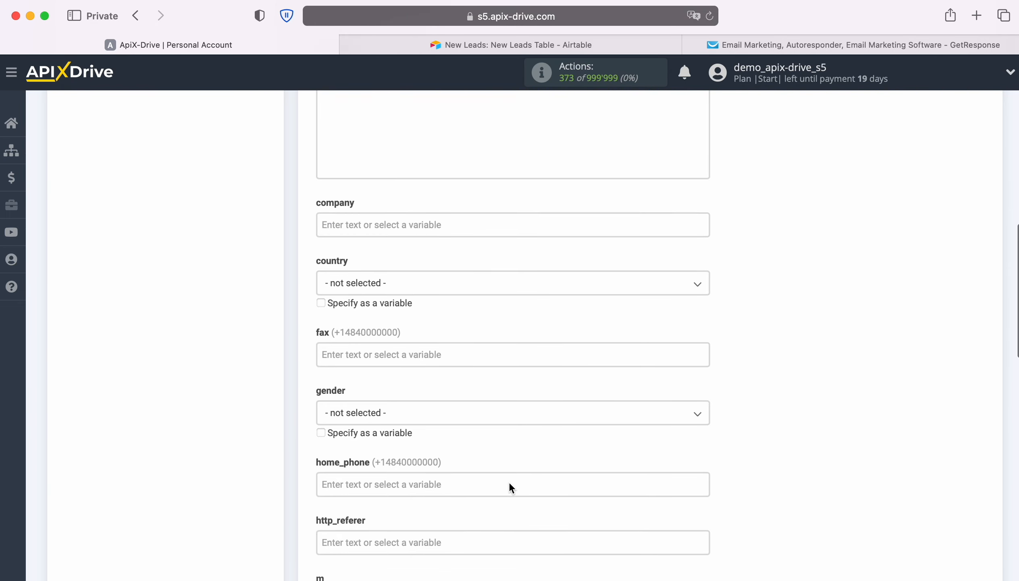
click(401, 294)
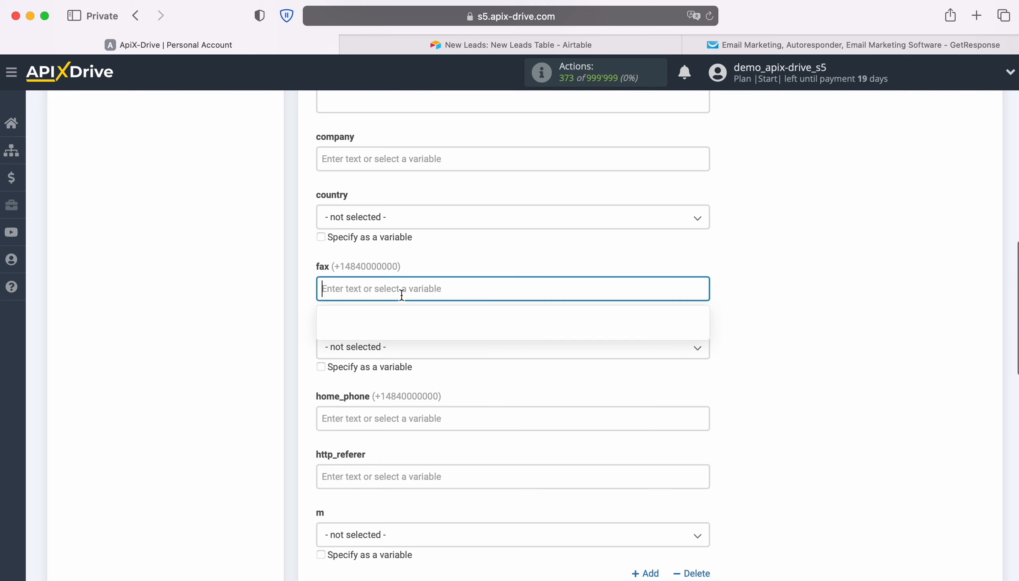
scroll(570, 408, down, 3)
scroll(569, 409, down, 2)
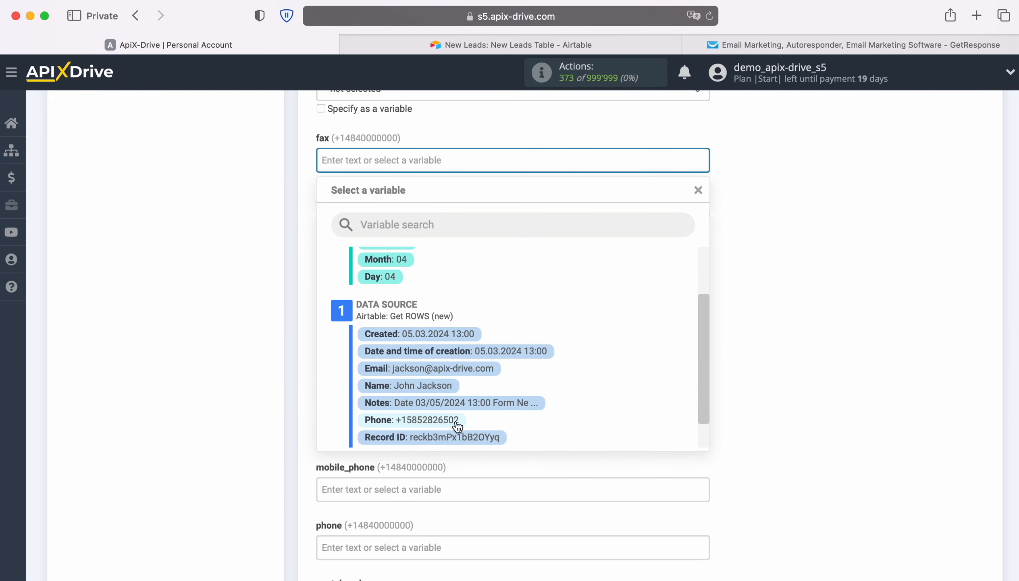
click(441, 420)
scroll(440, 420, down, 1)
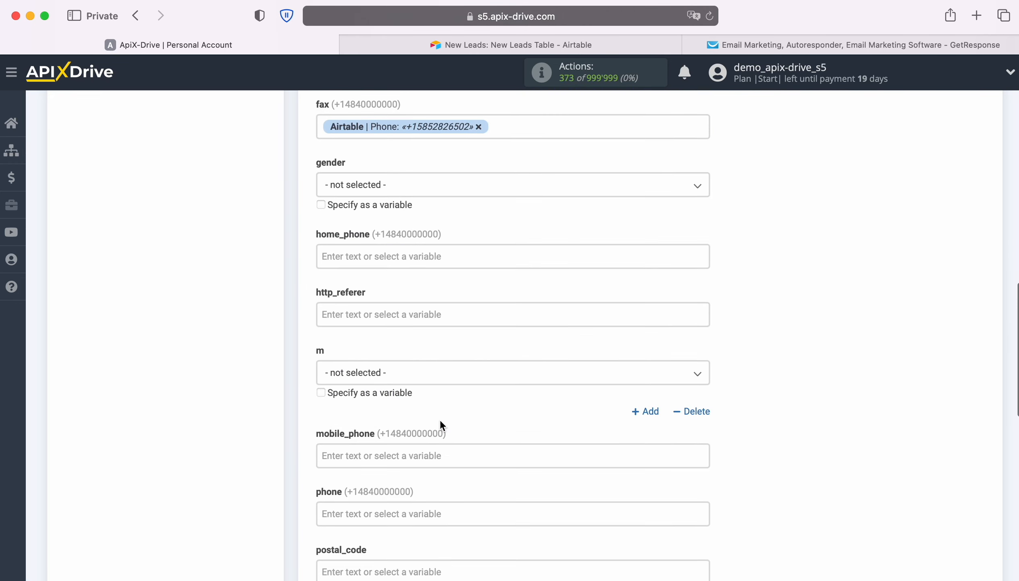
click(379, 265)
scroll(614, 383, down, 4)
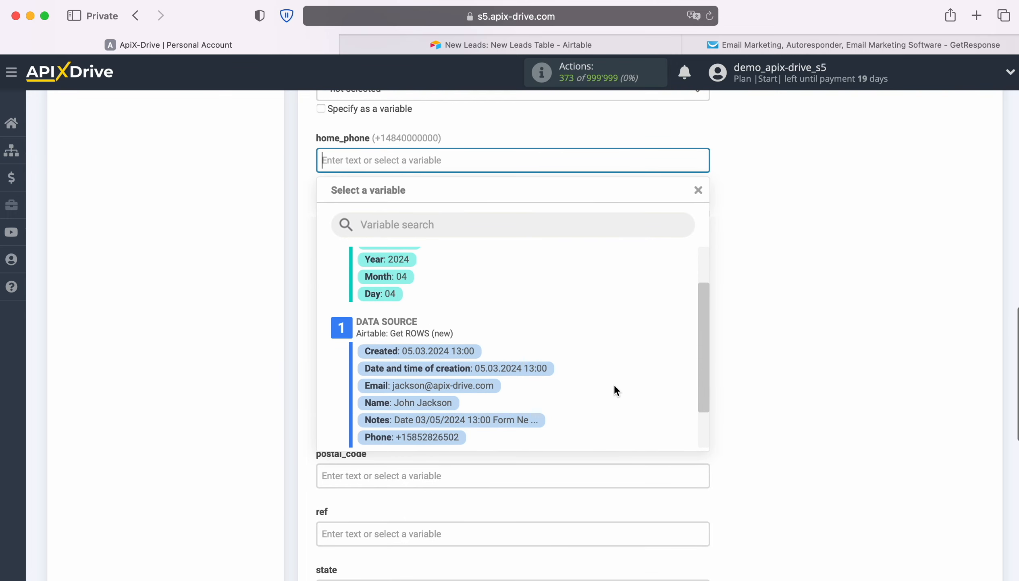
click(442, 436)
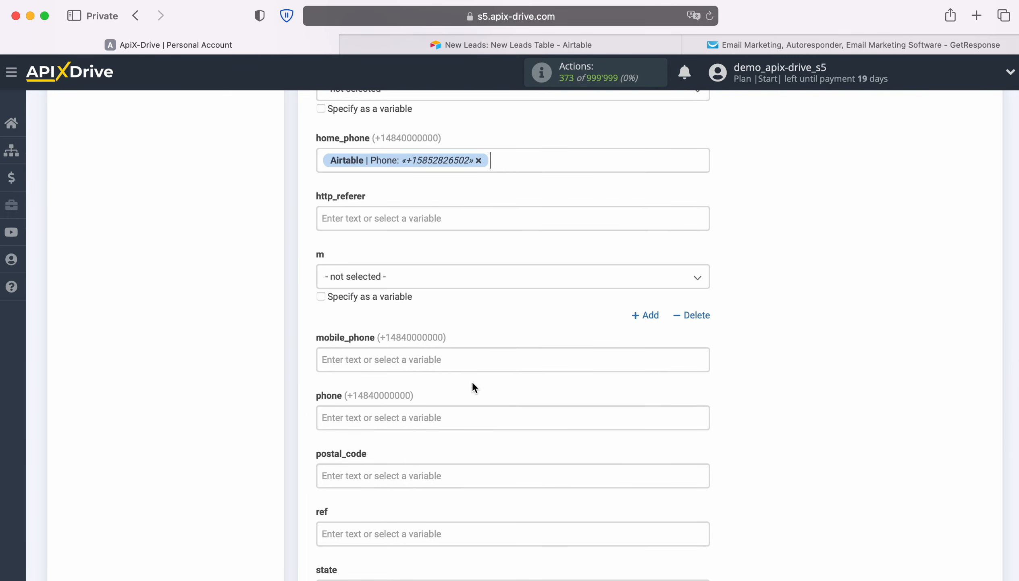
Map the mobile_phone and phone fields to the Airtable Phone variable
click(463, 362)
scroll(526, 370, down, 6)
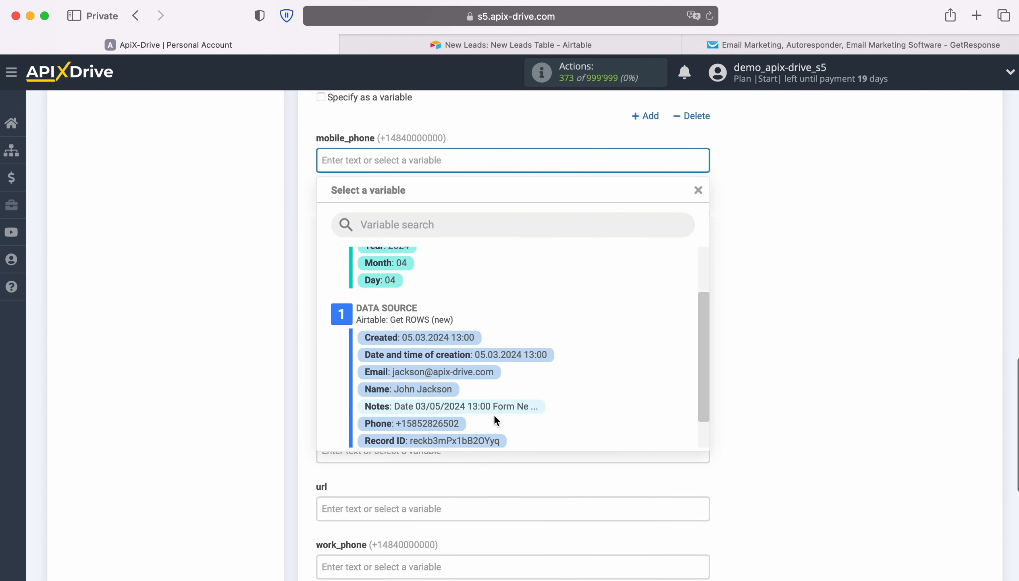
click(439, 423)
click(393, 210)
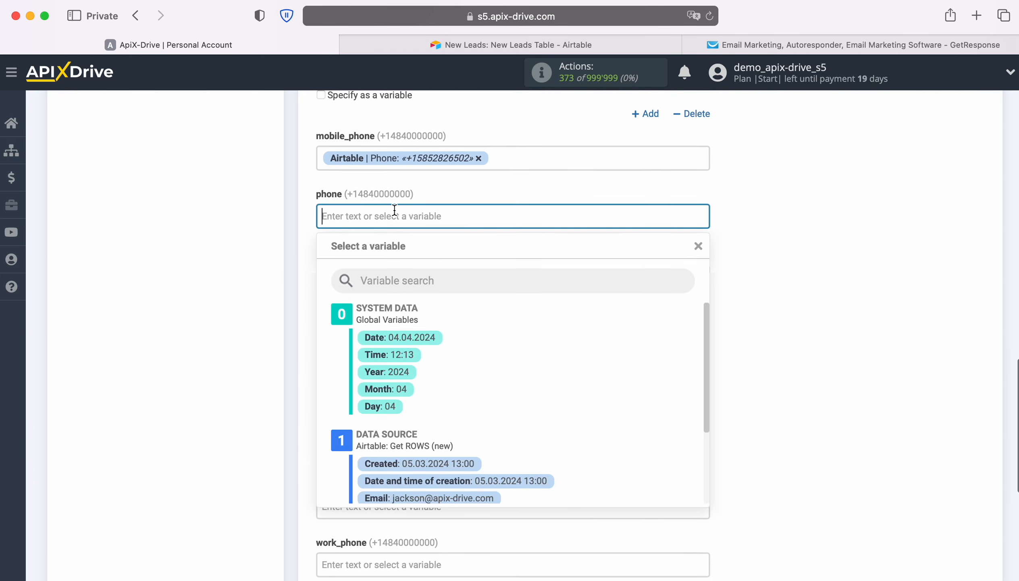
scroll(601, 364, down, 2)
scroll(615, 367, down, 3)
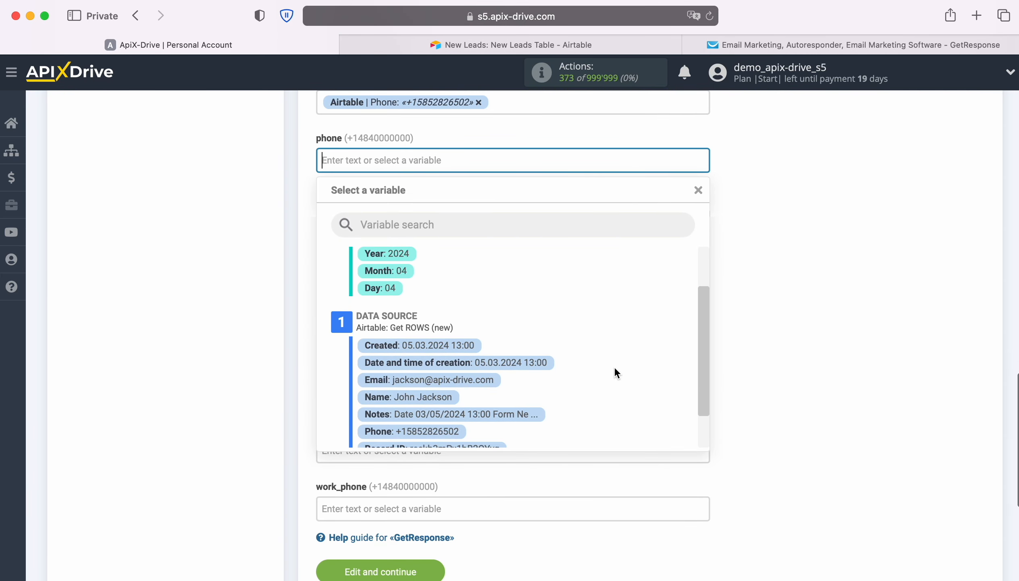
click(447, 422)
Map the work_phone field to the Airtable Phone variable, then save the destination settings and continue to the test
scroll(534, 406, down, 2)
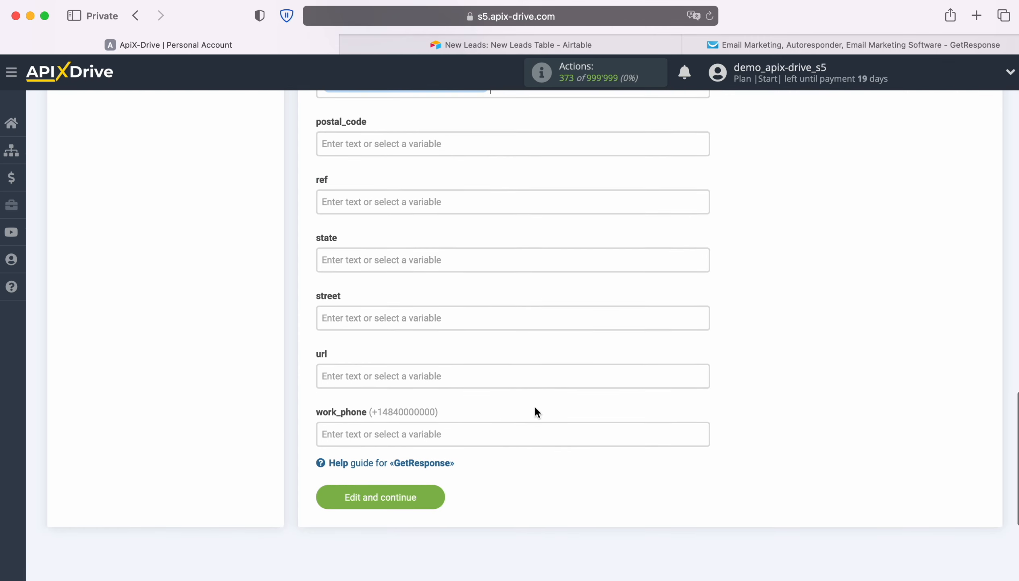
click(438, 433)
scroll(598, 389, down, 3)
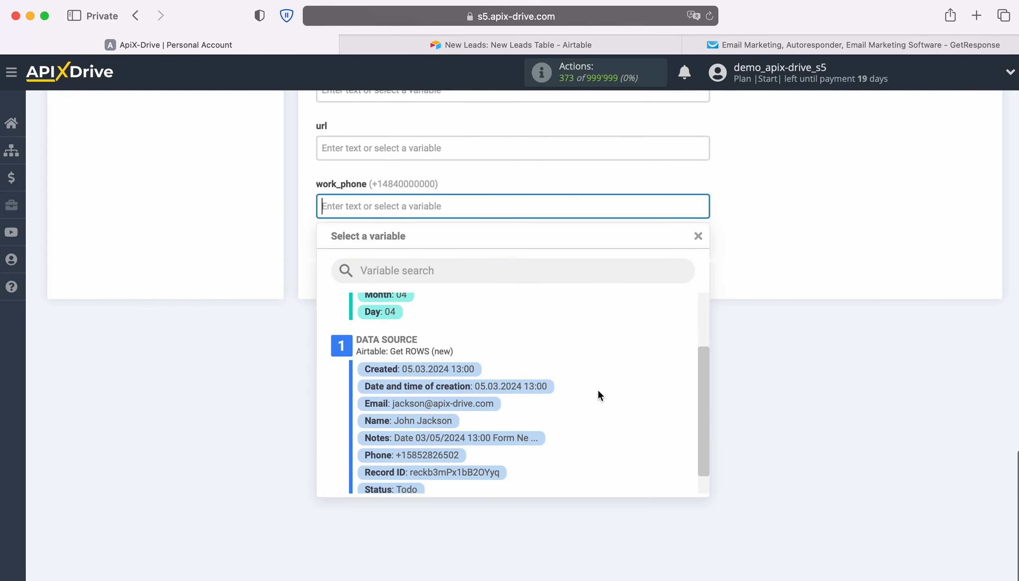
click(436, 453)
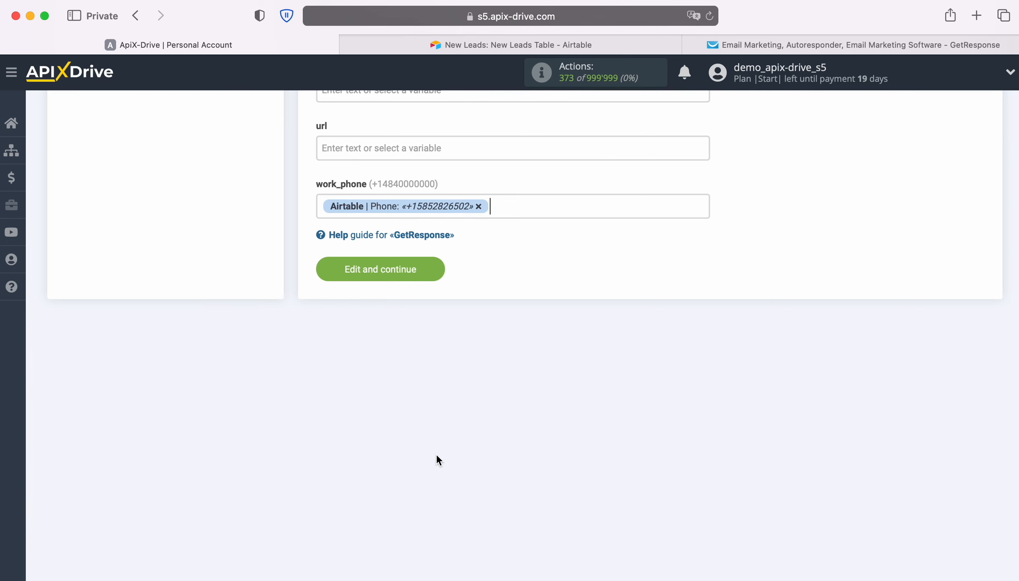
click(433, 268)
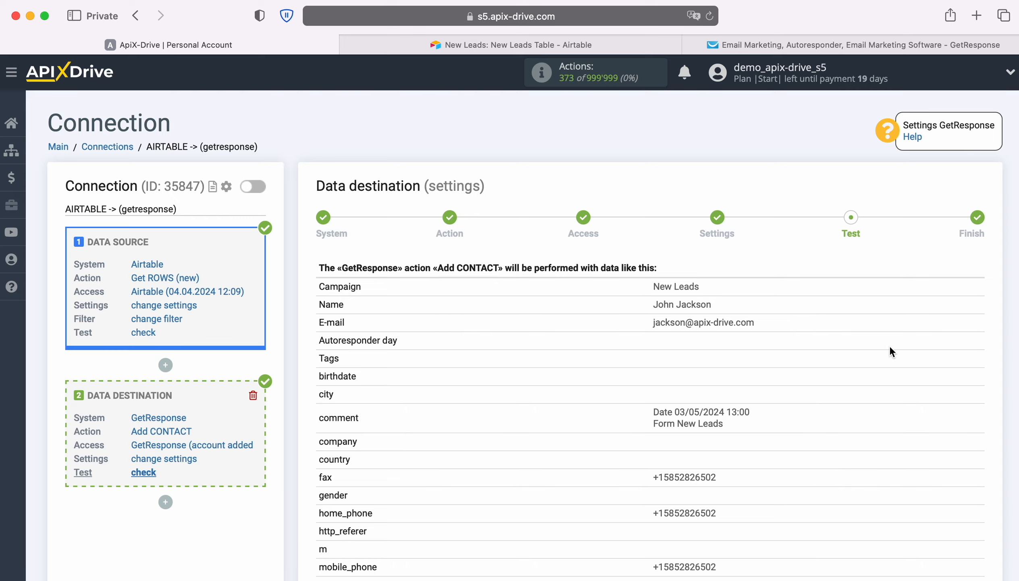
Review the sample contact data for the Add CONTACT action and send the test data to GetResponse
scroll(906, 348, down, 5)
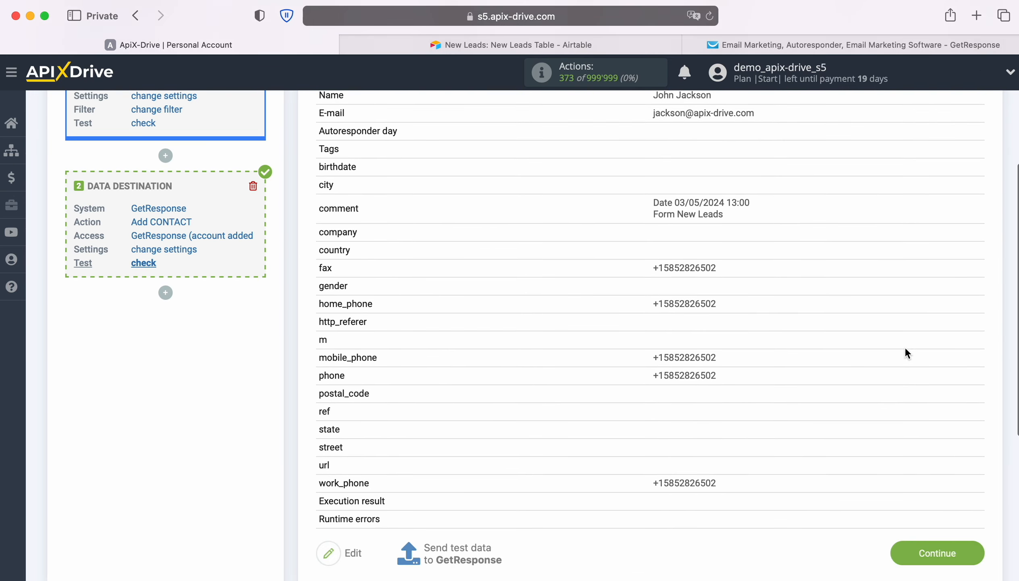
scroll(905, 346, down, 1)
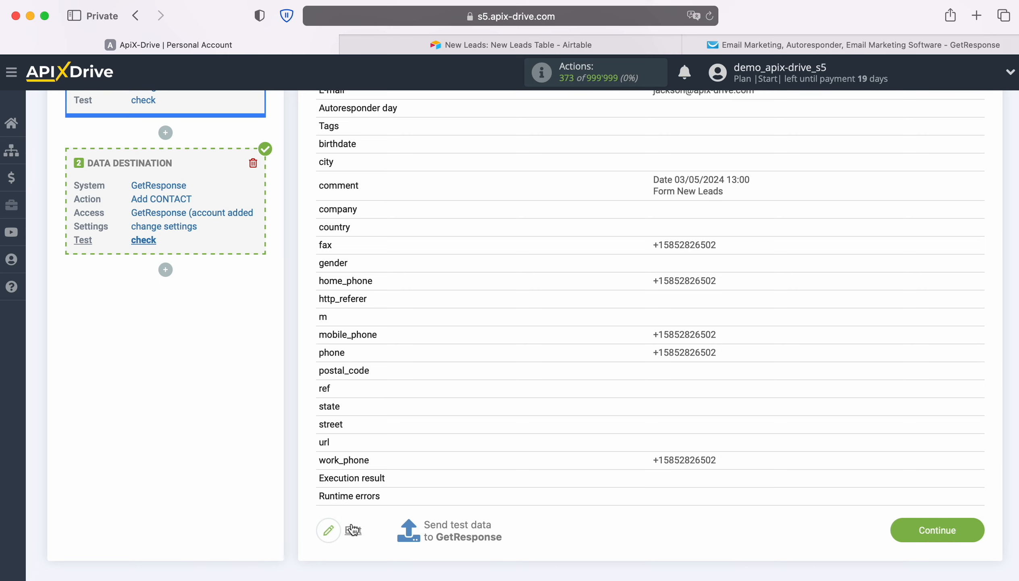
click(458, 526)
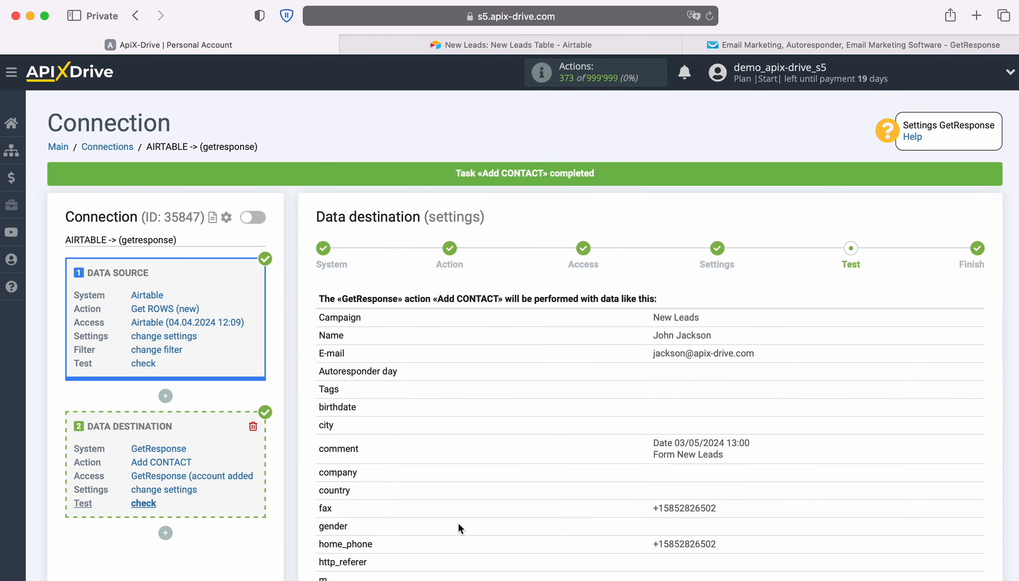
Switch to GetResponse and open the test contact's details from the New Leads list to check the transferred data
click(718, 45)
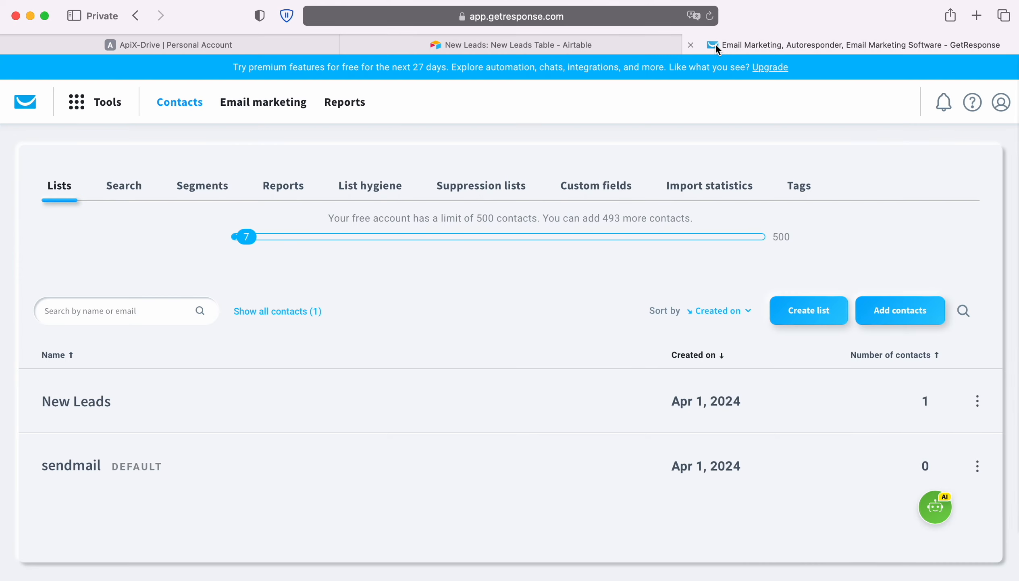
click(76, 402)
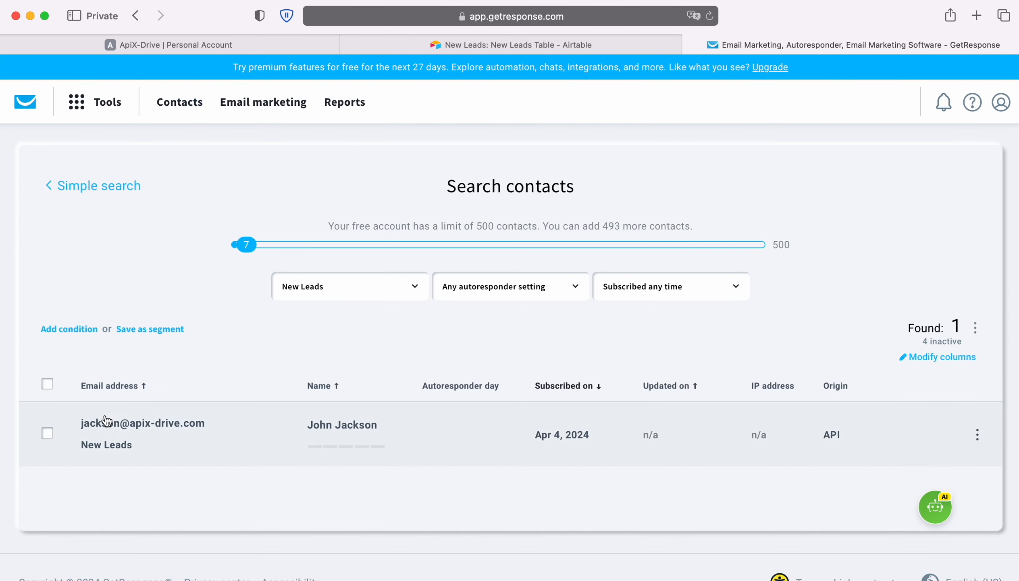
click(136, 425)
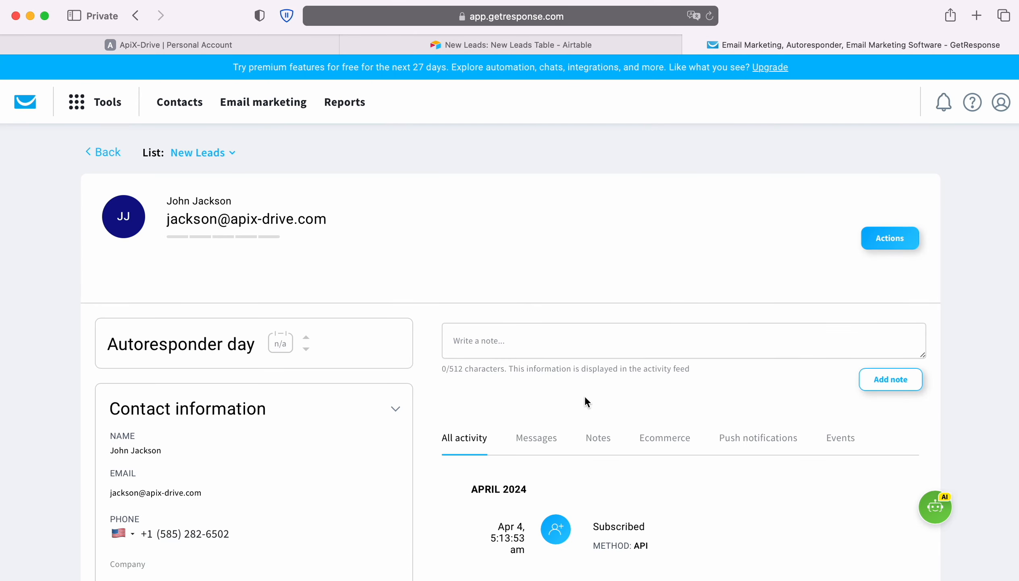
Review the test contact's contact information, subscription details and custom fields in GetResponse
scroll(697, 399, down, 10)
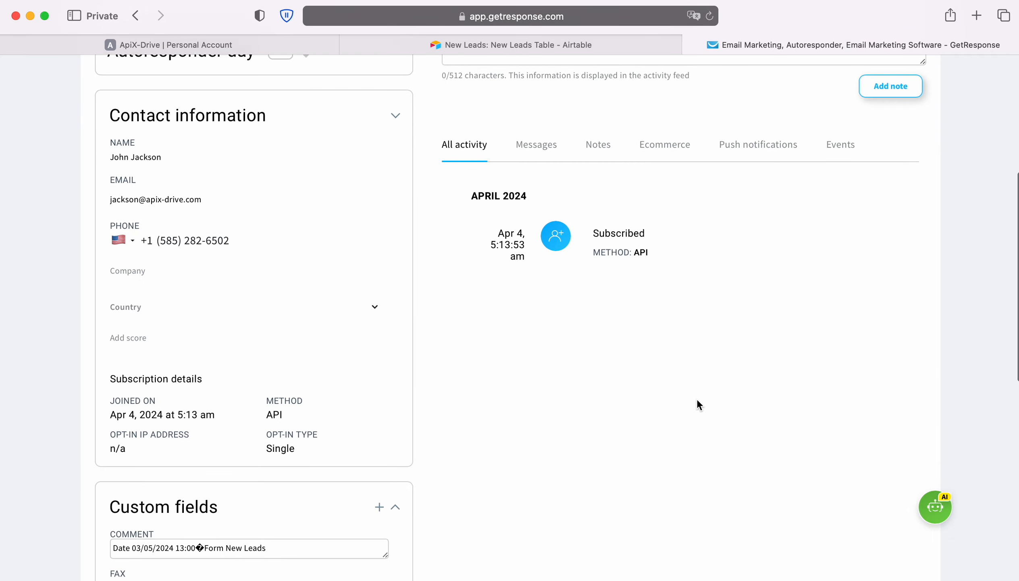
scroll(697, 400, down, 8)
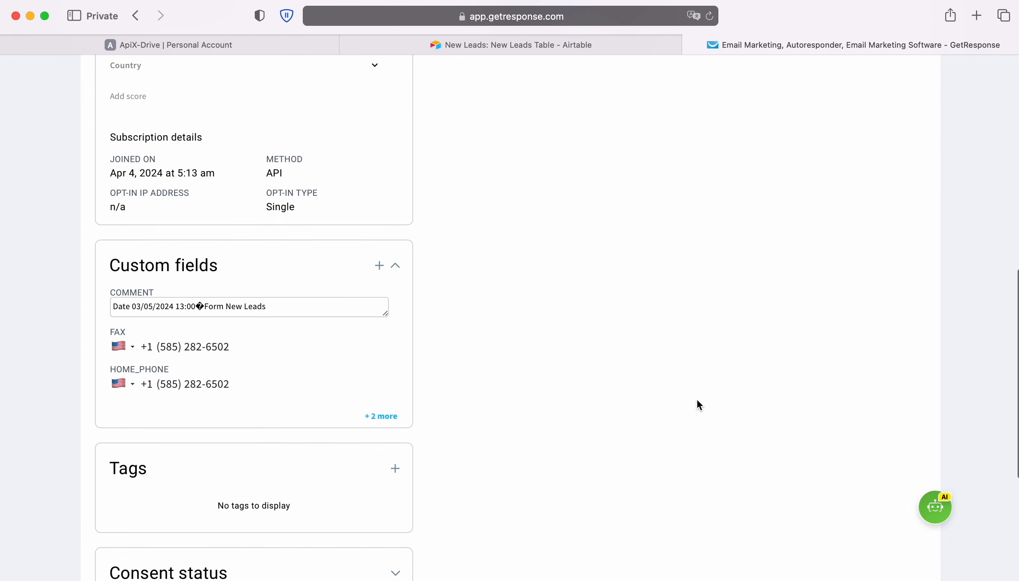
scroll(697, 405, down, 9)
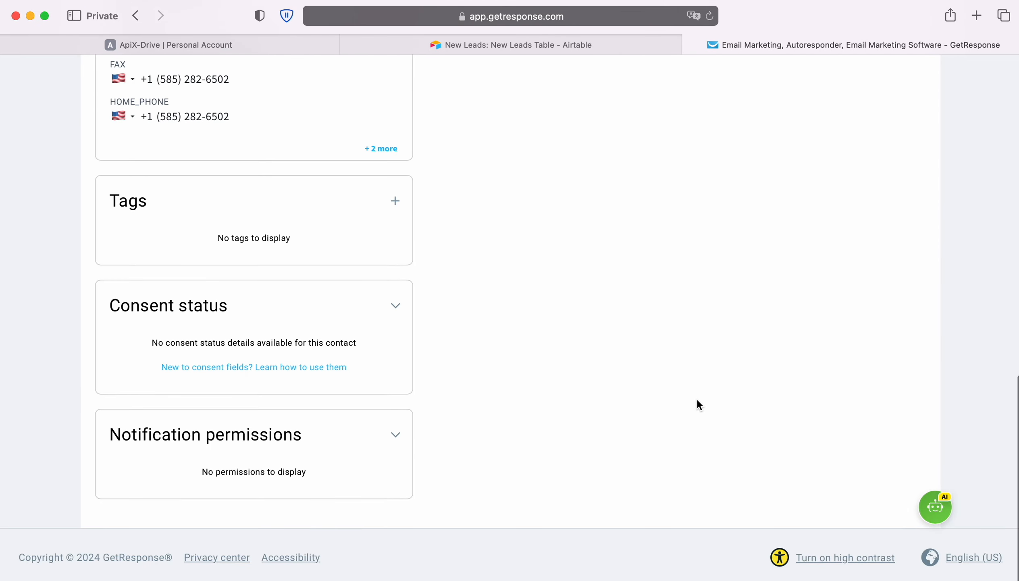
scroll(697, 400, up, 20)
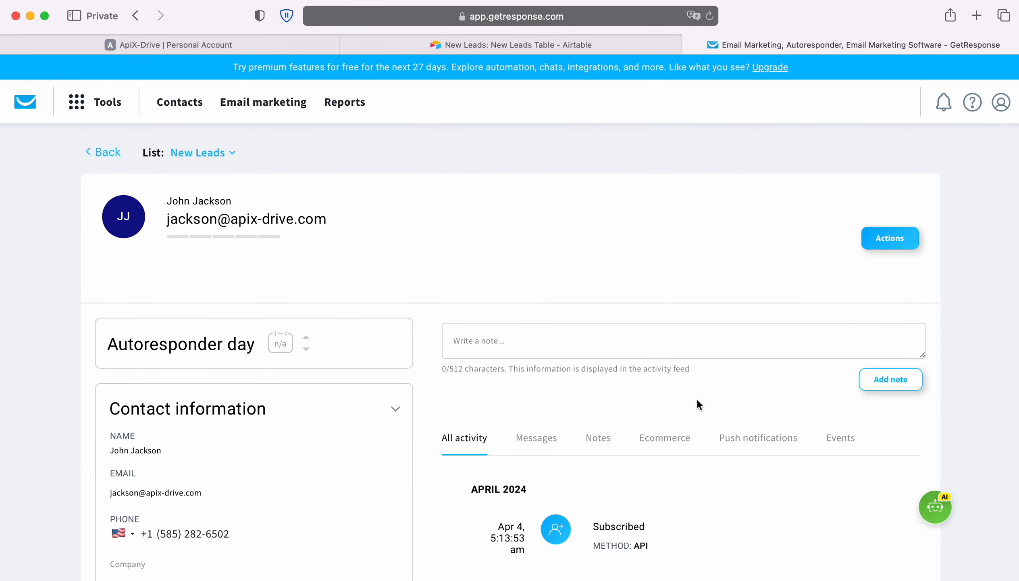
Switch back to ApiX-Drive, finish the GetResponse data destination setup and enable automatic updates for the connection
click(115, 44)
scroll(896, 418, down, 3)
scroll(897, 418, down, 2)
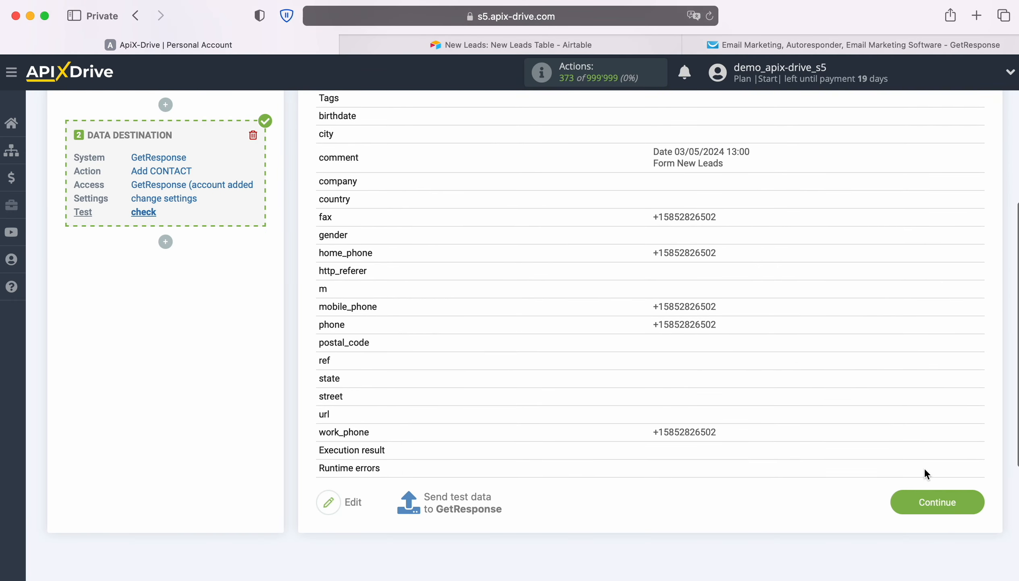
click(970, 500)
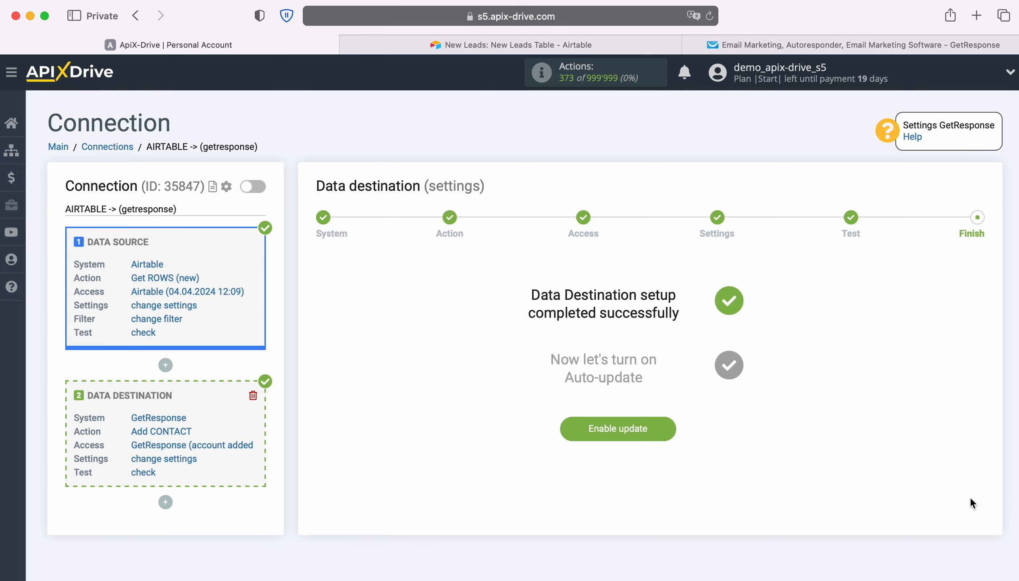
click(668, 426)
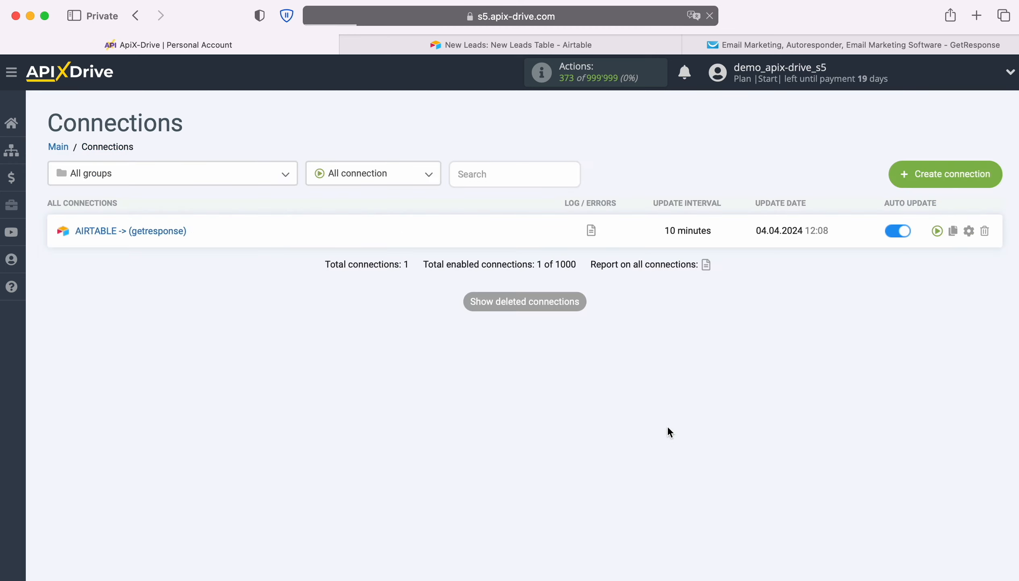
Set the update interval of the AIRTABLE -> (getresponse) connection to 5 minutes and save its setup
click(970, 231)
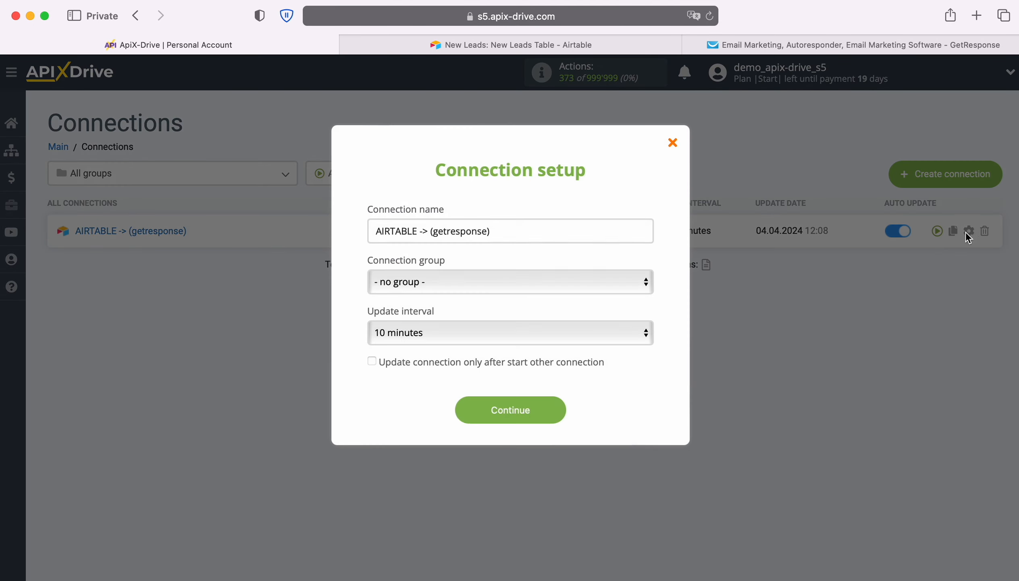
click(605, 327)
click(553, 310)
click(560, 409)
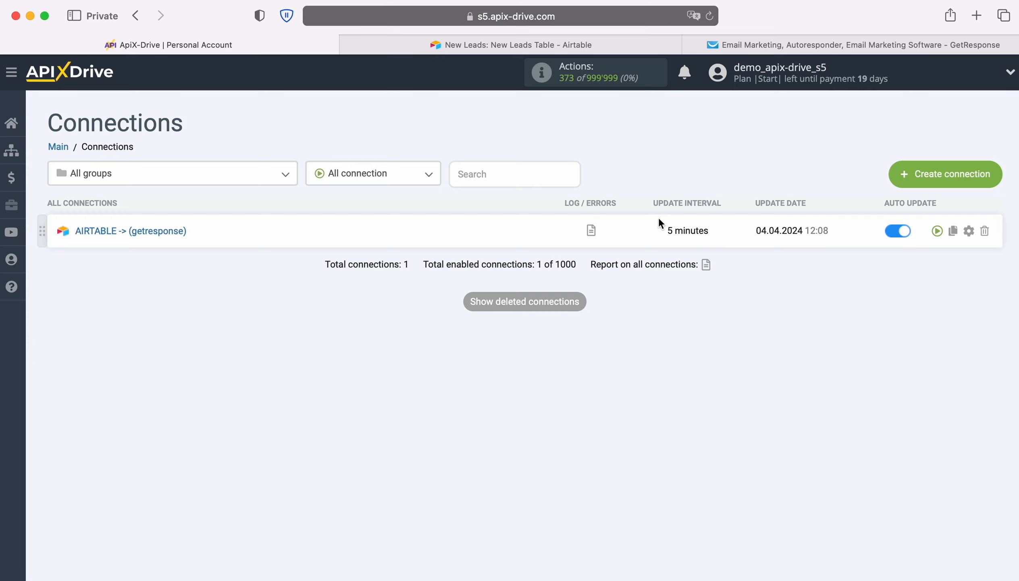